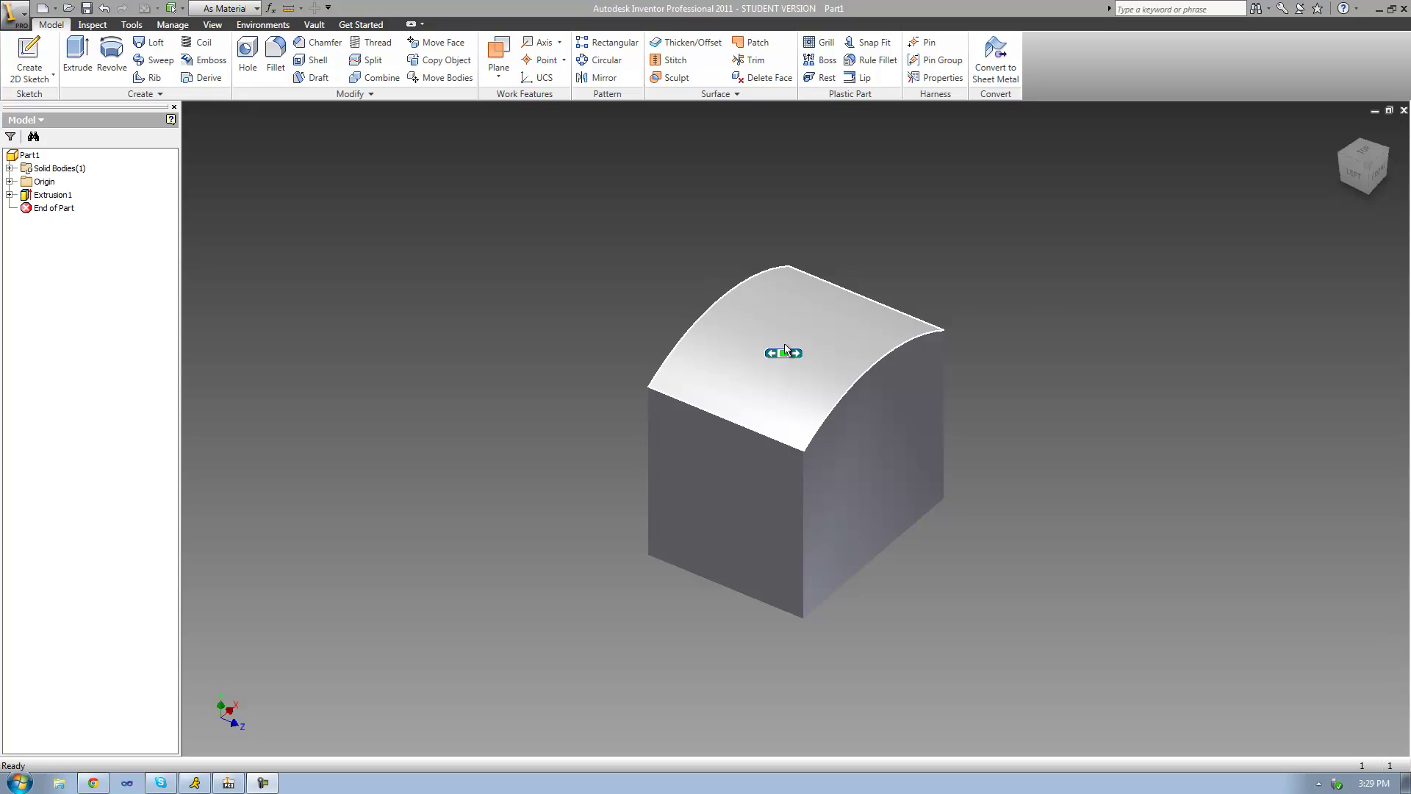
Create a work plane tangent to the curved top face and parallel to the bottom face.
{"action": "left_click", "coordinate": [498, 74]}
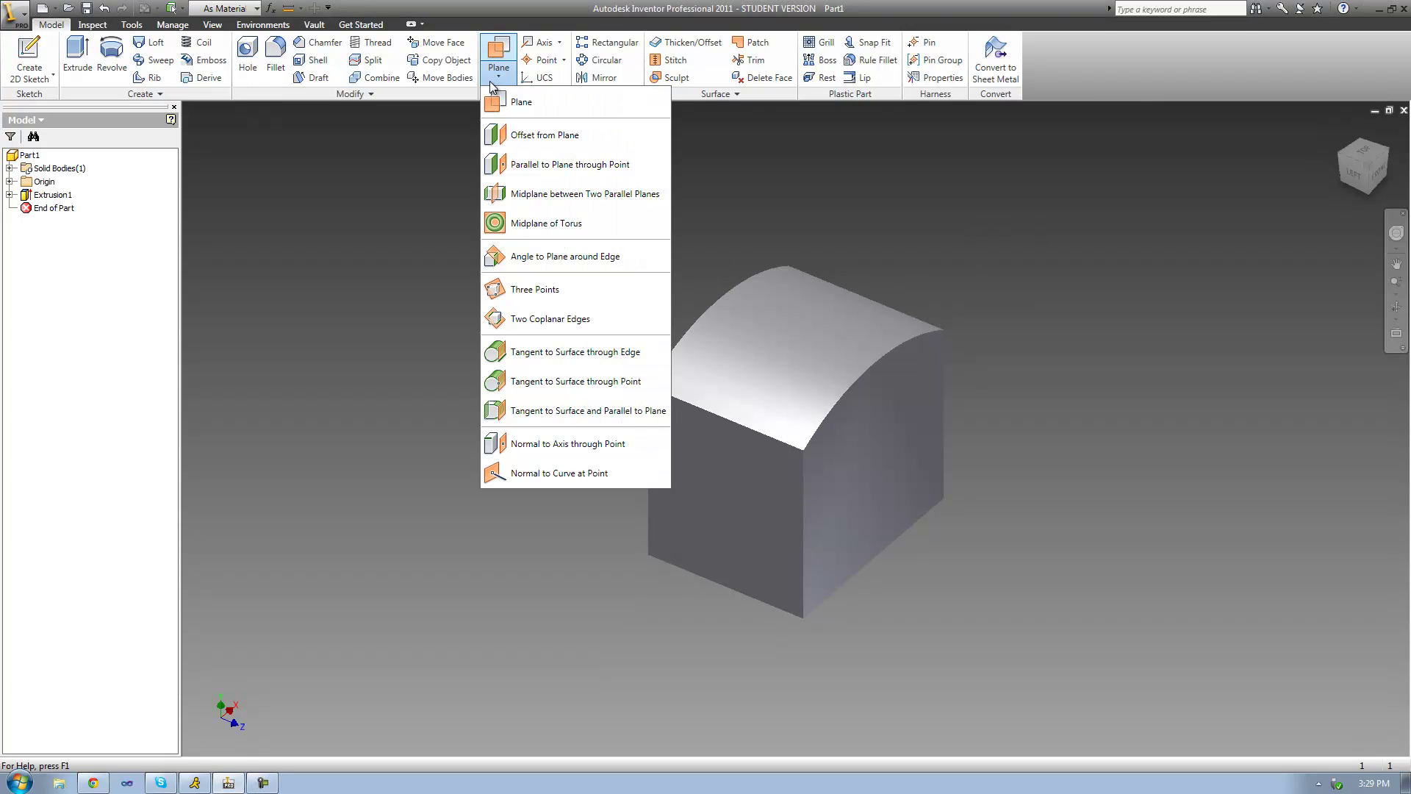
{"action": "left_click", "coordinate": [524, 411]}
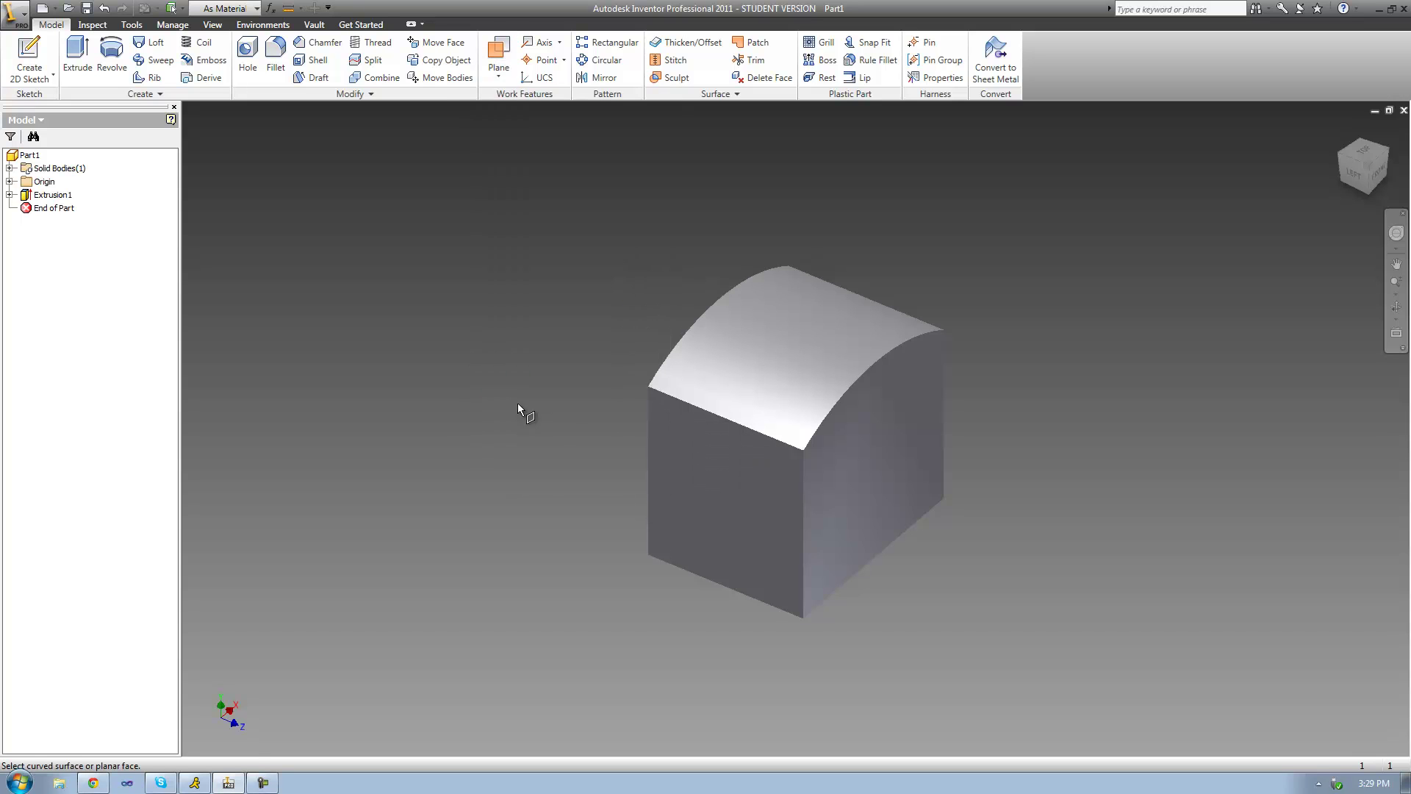
{"action": "left_click", "coordinate": [787, 338]}
{"action": "left_click", "coordinate": [1396, 306]}
{"action": "left_click_drag", "start_coordinate": [727, 502], "coordinate": [714, 445]}
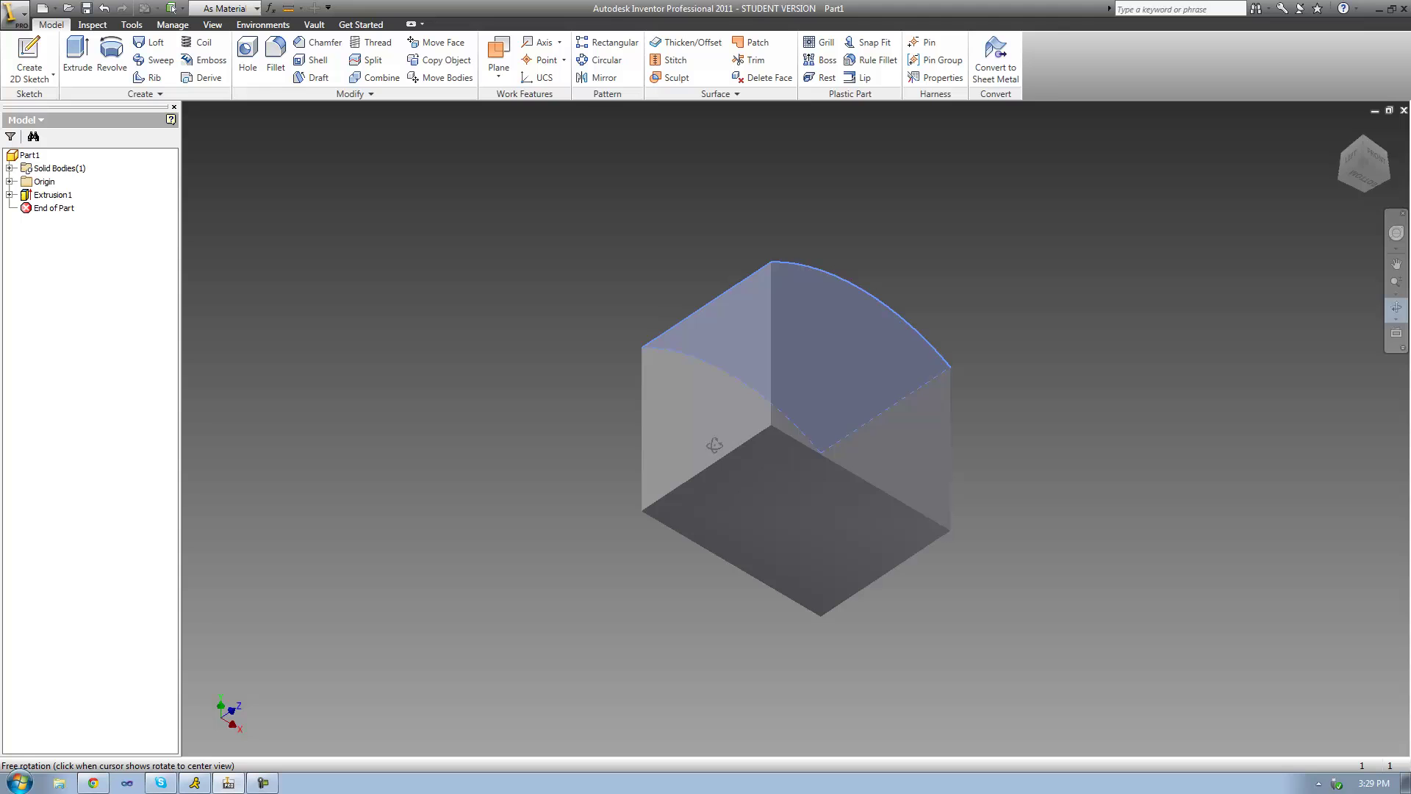
{"action": "right_click", "coordinate": [716, 448]}
{"action": "left_click", "coordinate": [735, 460]}
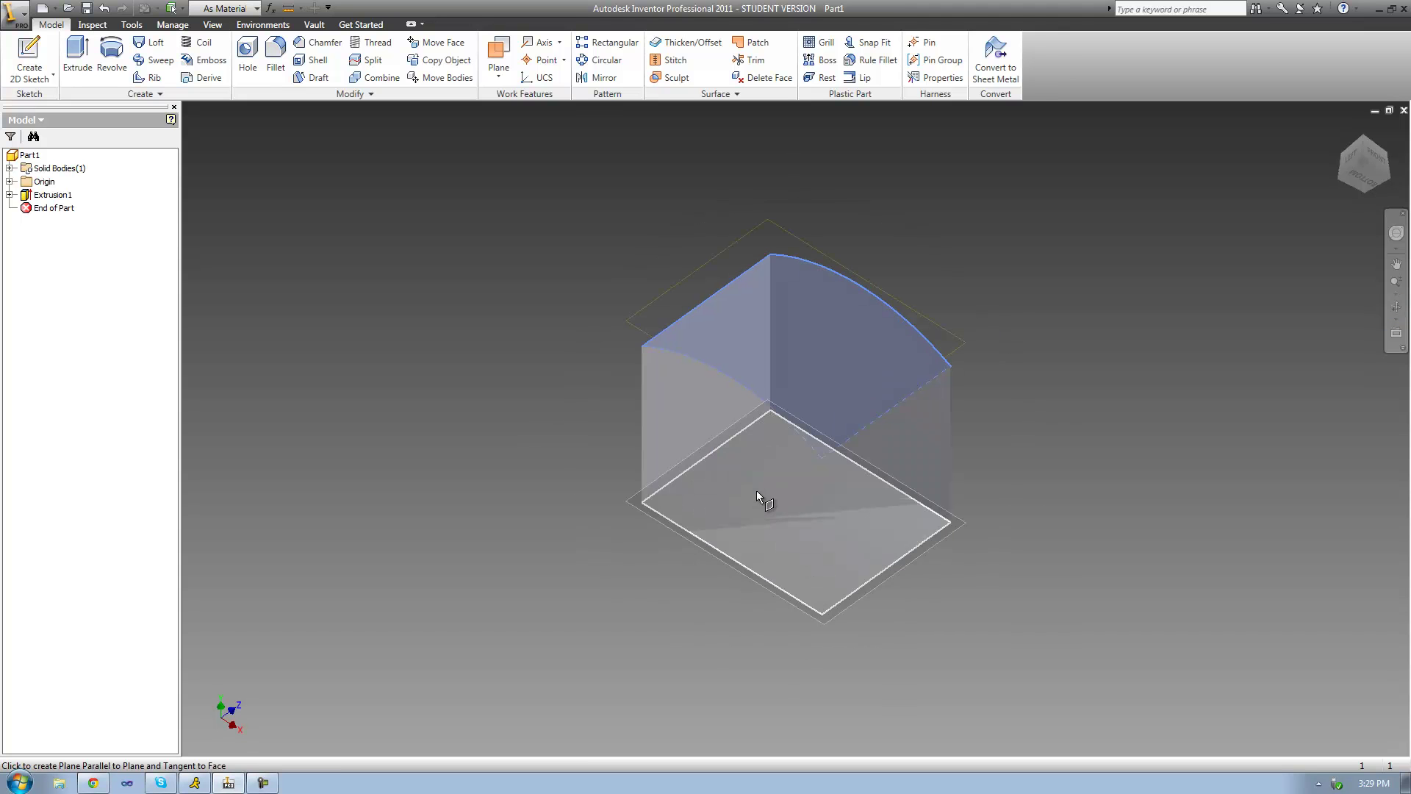
{"action": "left_click", "coordinate": [756, 491]}
Orbit the part back upright, then tilt its top toward the viewer.
{"action": "left_click", "coordinate": [1396, 307]}
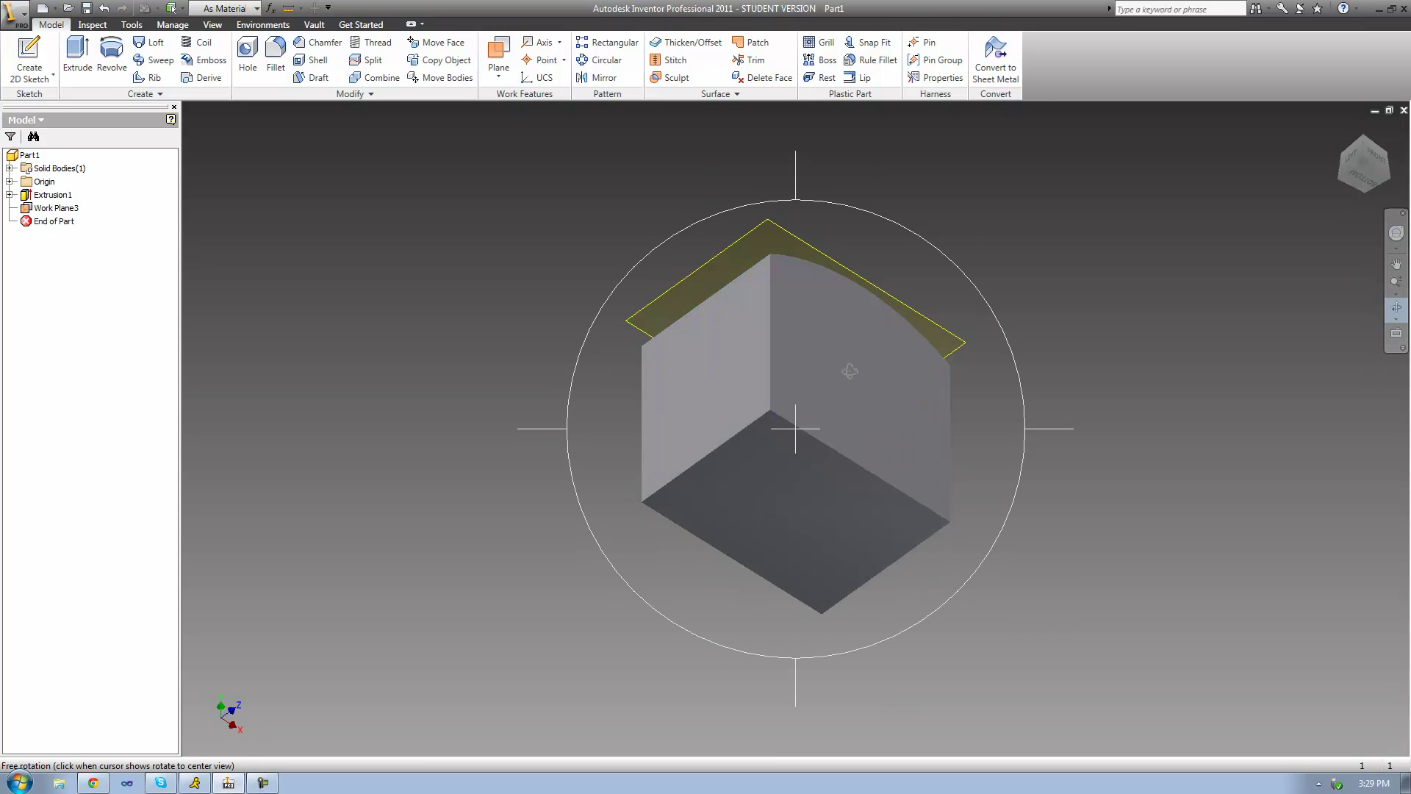
{"action": "left_click_drag", "start_coordinate": [850, 371], "coordinate": [860, 432]}
{"action": "right_click", "coordinate": [860, 431]}
{"action": "left_click", "coordinate": [871, 440]}
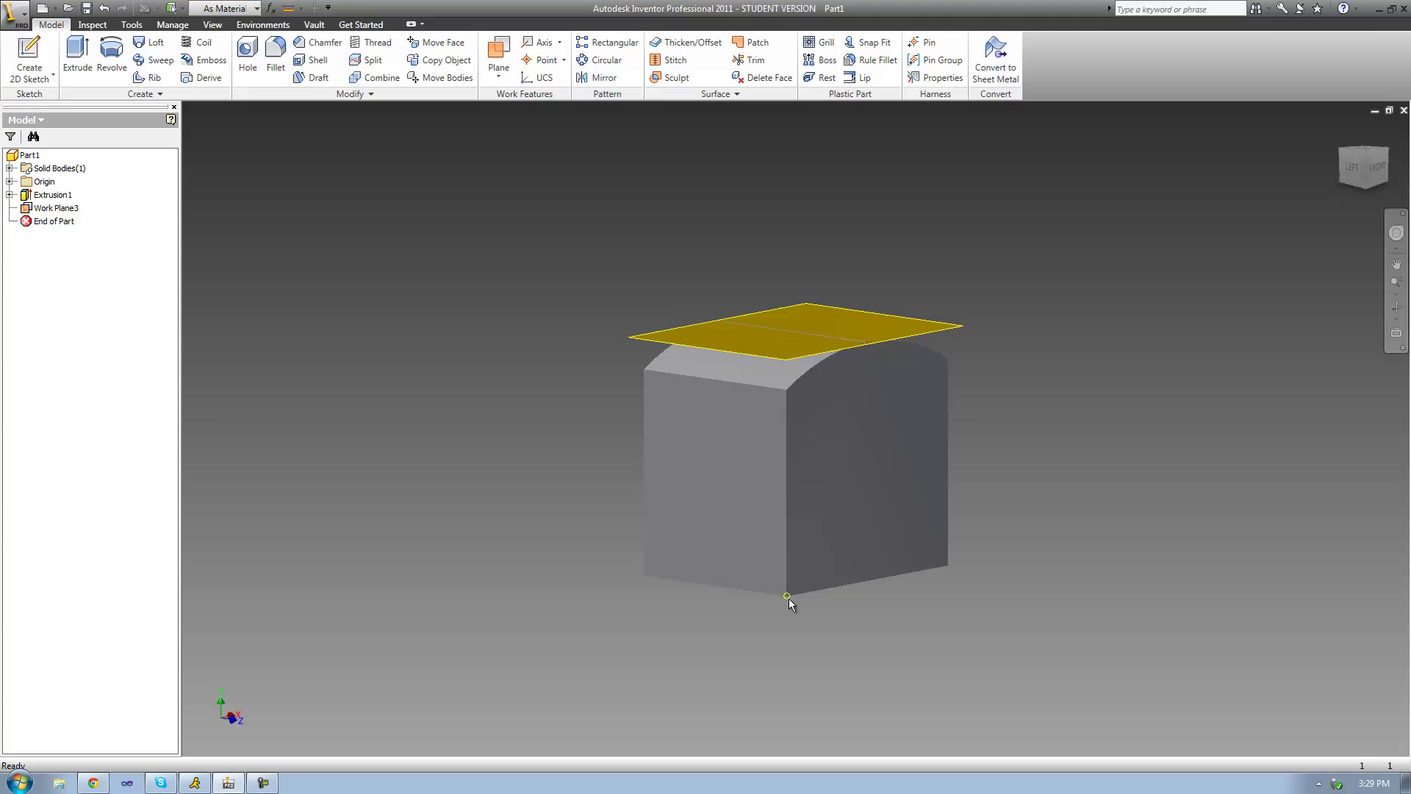
{"action": "left_click", "coordinate": [1396, 307]}
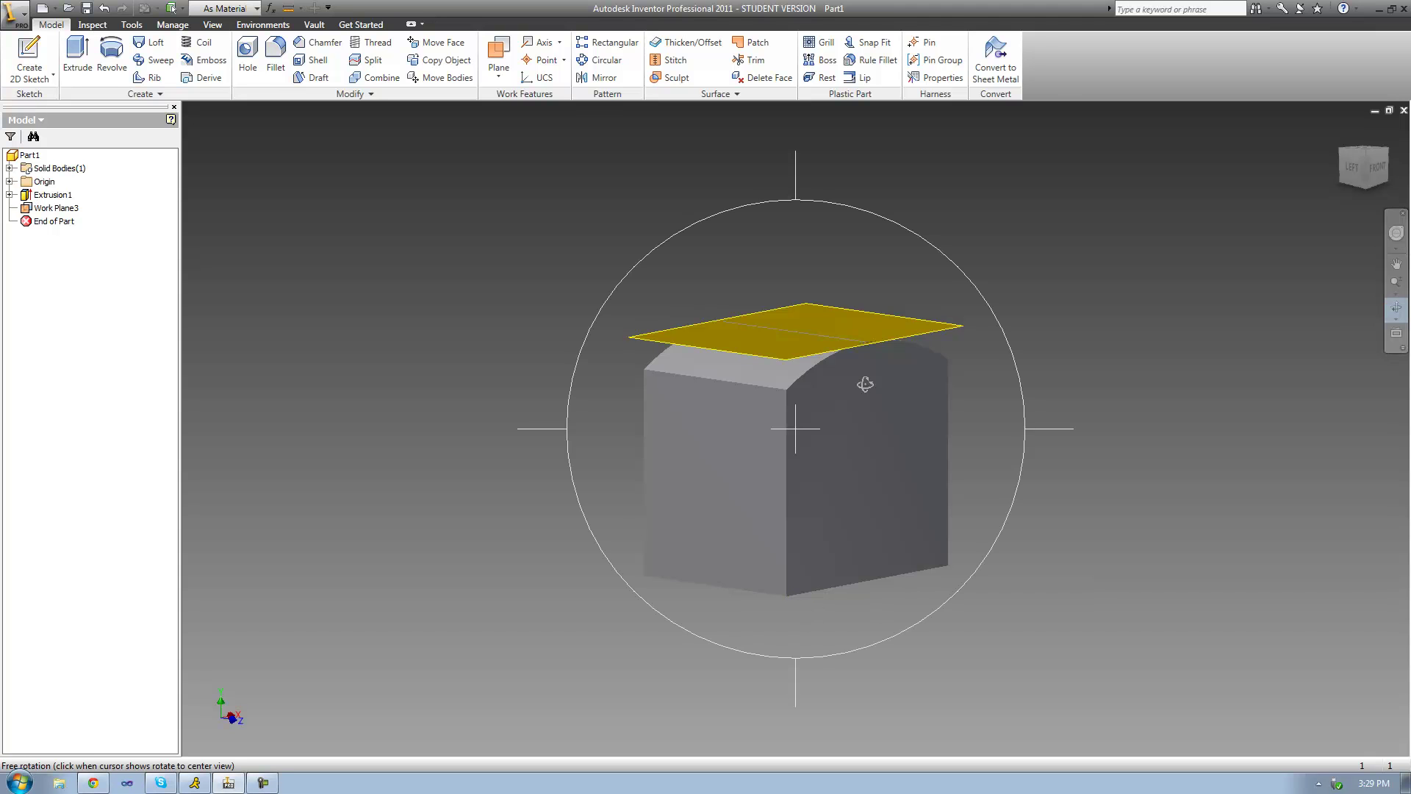
{"action": "left_click_drag", "start_coordinate": [865, 384], "coordinate": [798, 421]}
{"action": "right_click", "coordinate": [797, 420]}
{"action": "left_click", "coordinate": [830, 428]}
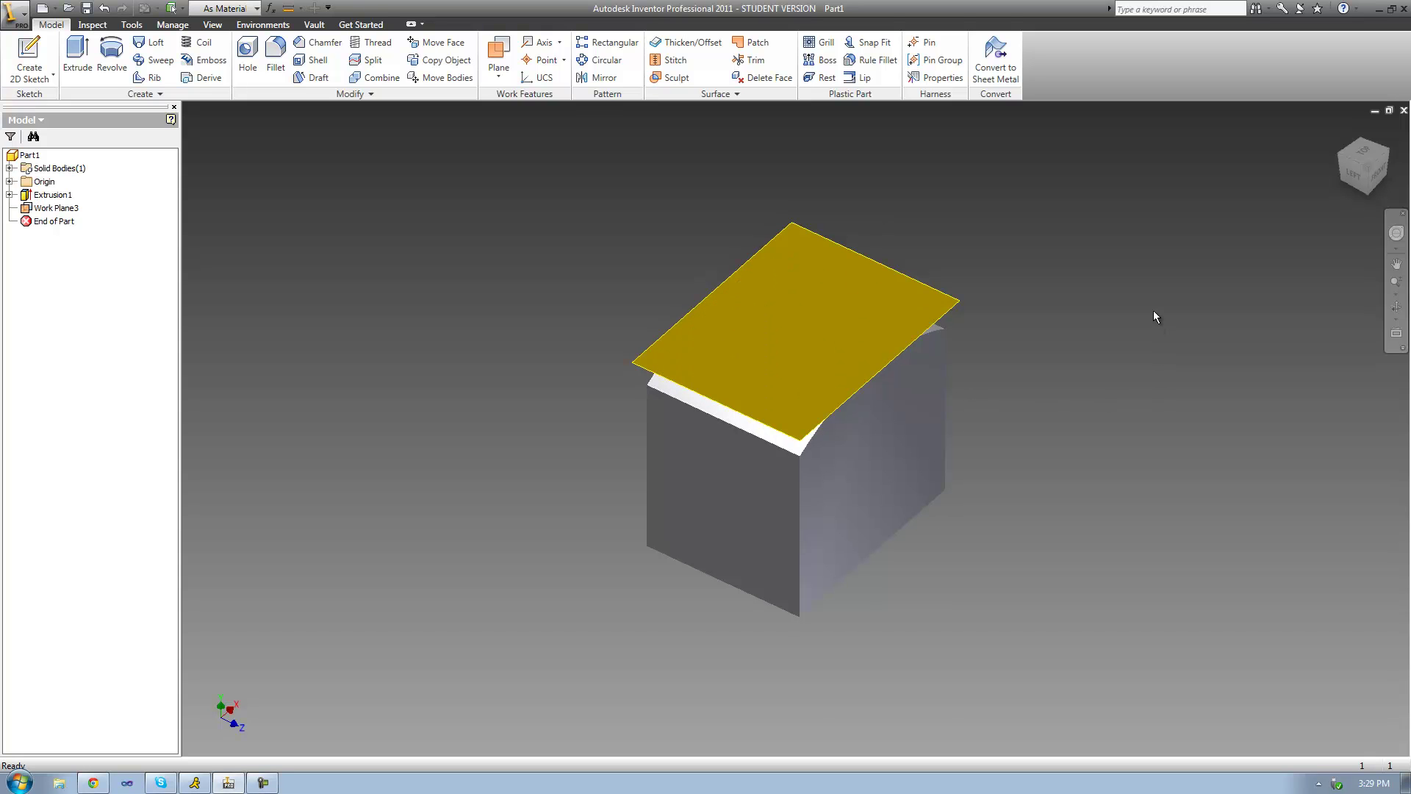
Sketch one point near the centre of Work Plane3 and finish it as Sketch4.
{"action": "right_click", "coordinate": [791, 227]}
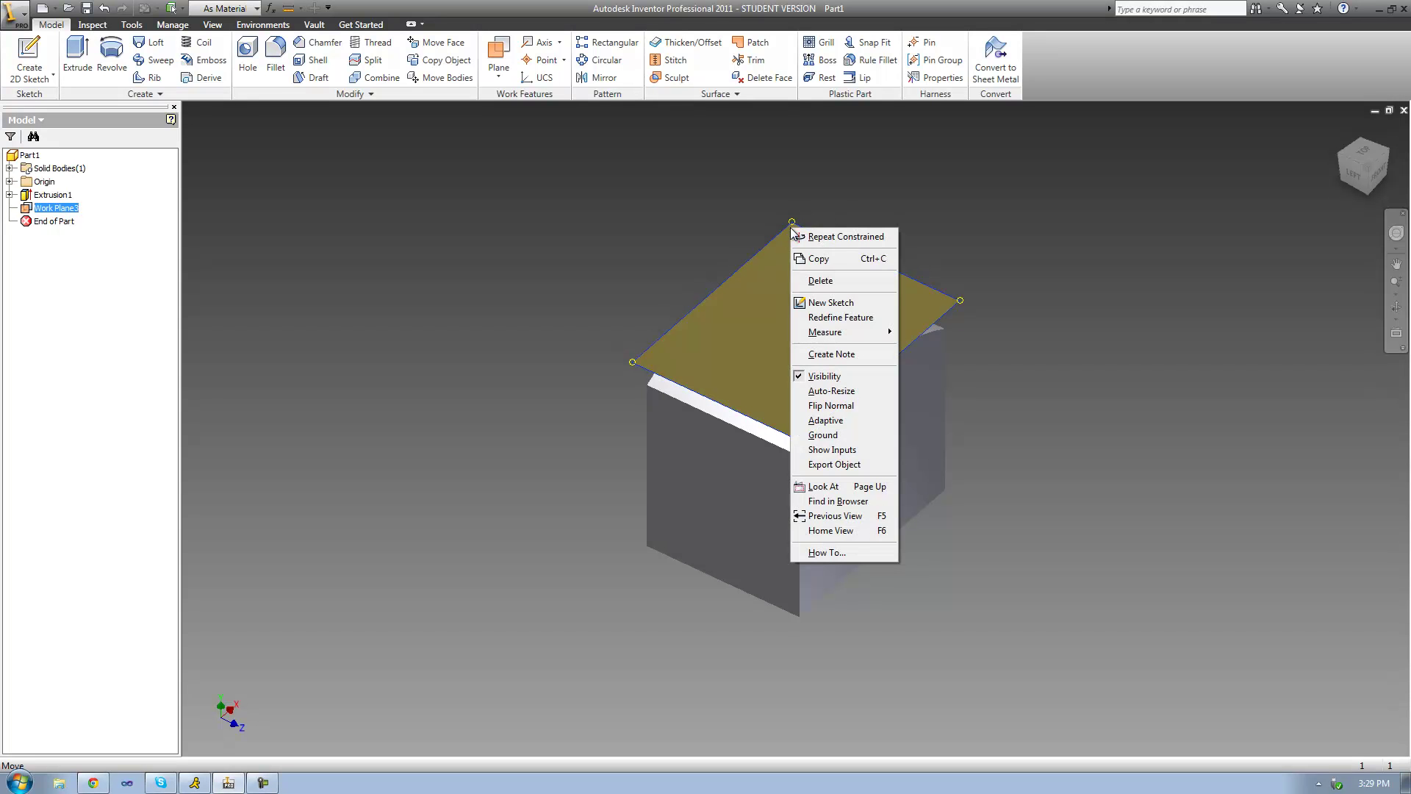
{"action": "left_click", "coordinate": [831, 303]}
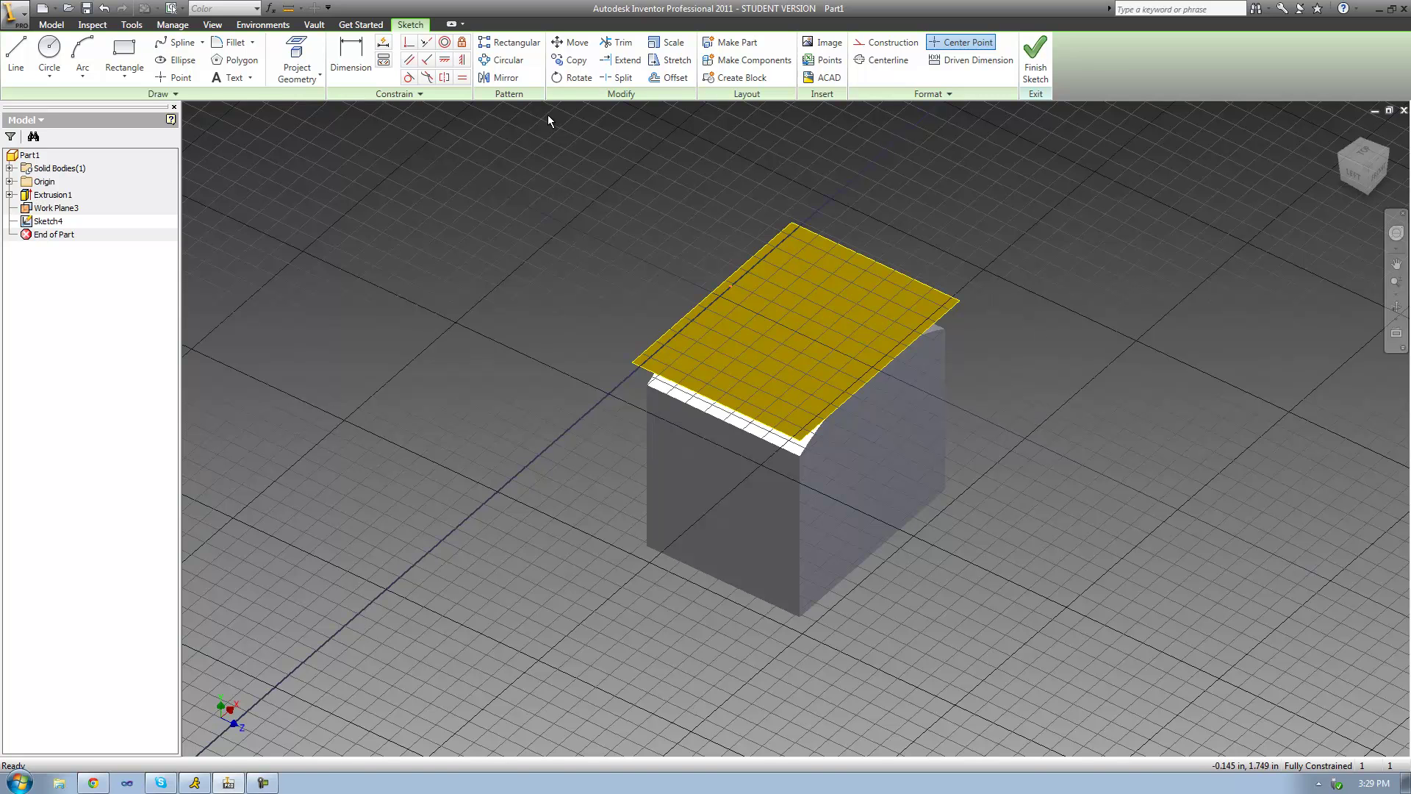
{"action": "left_click", "coordinate": [174, 77]}
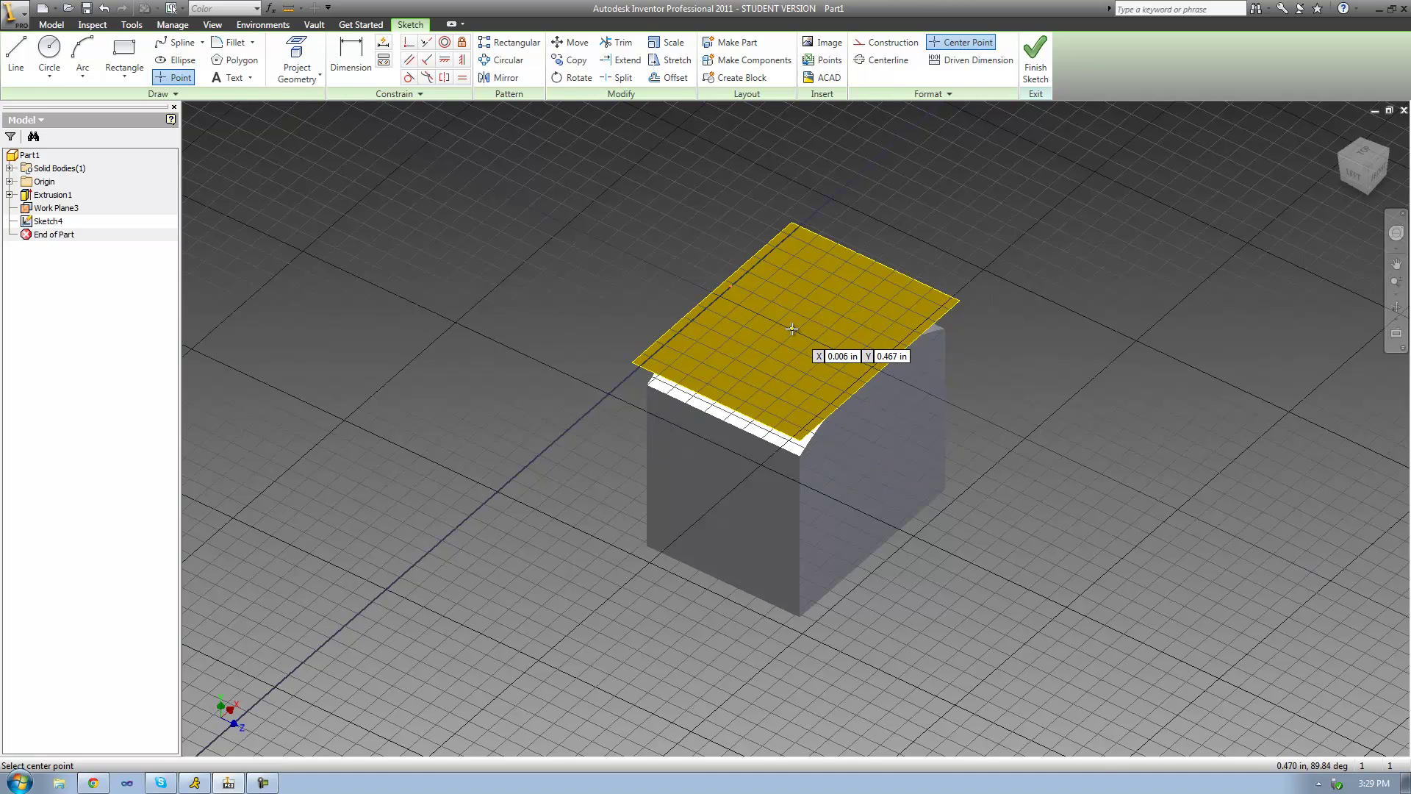
{"action": "right_click", "coordinate": [943, 237]}
{"action": "left_click", "coordinate": [956, 247]}
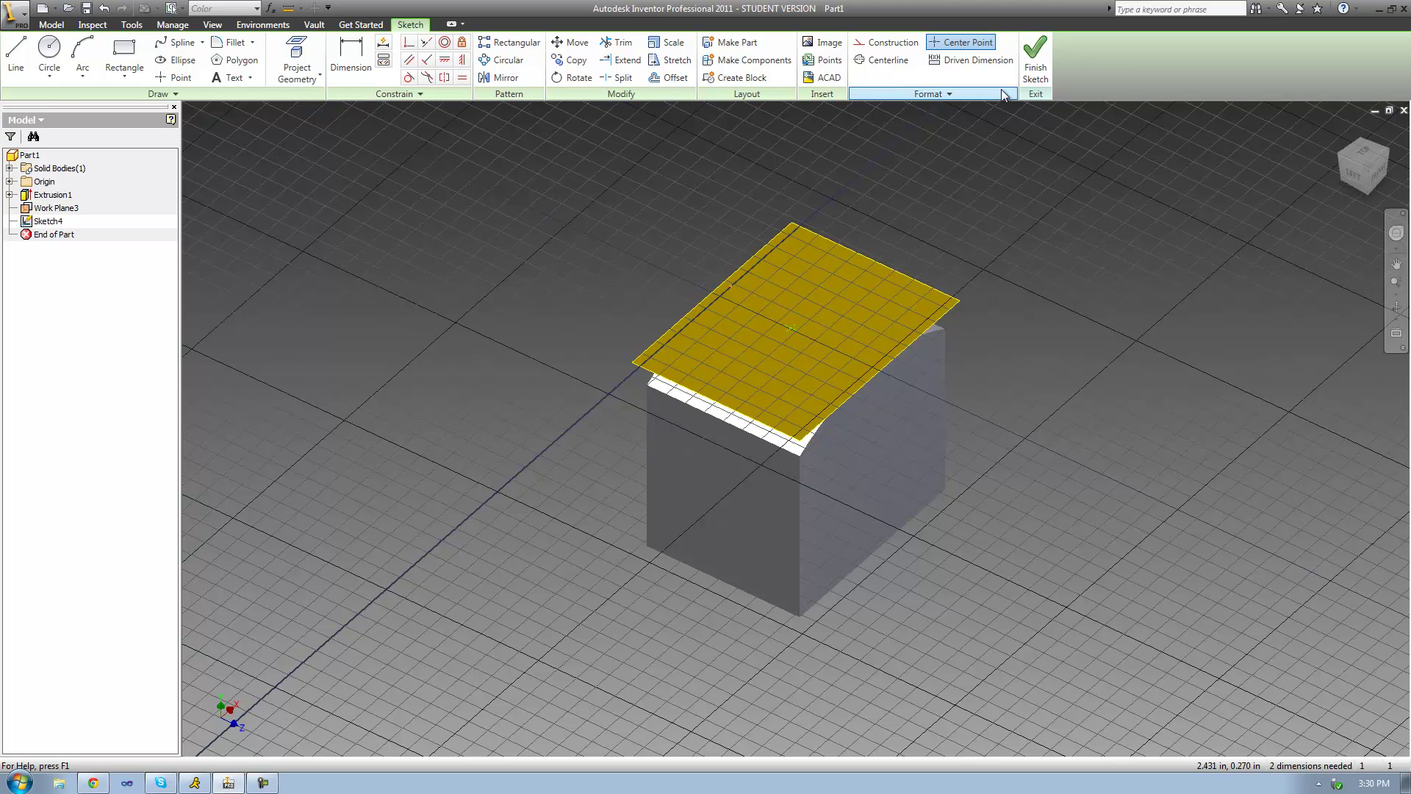
{"action": "left_click", "coordinate": [1032, 74]}
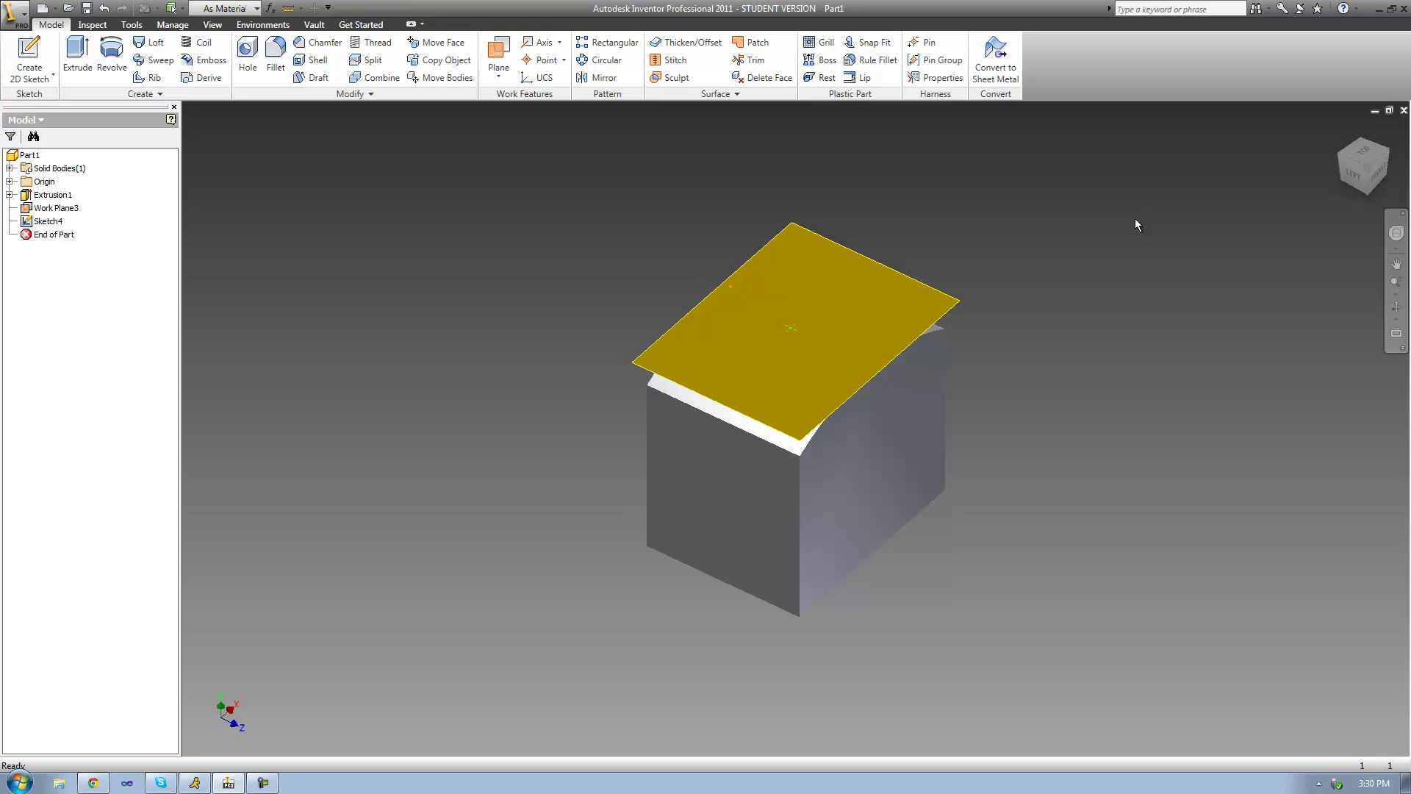
Place Work Point2 on the sketch point, then hide the tangent Work Plane3.
{"action": "left_click", "coordinate": [543, 60]}
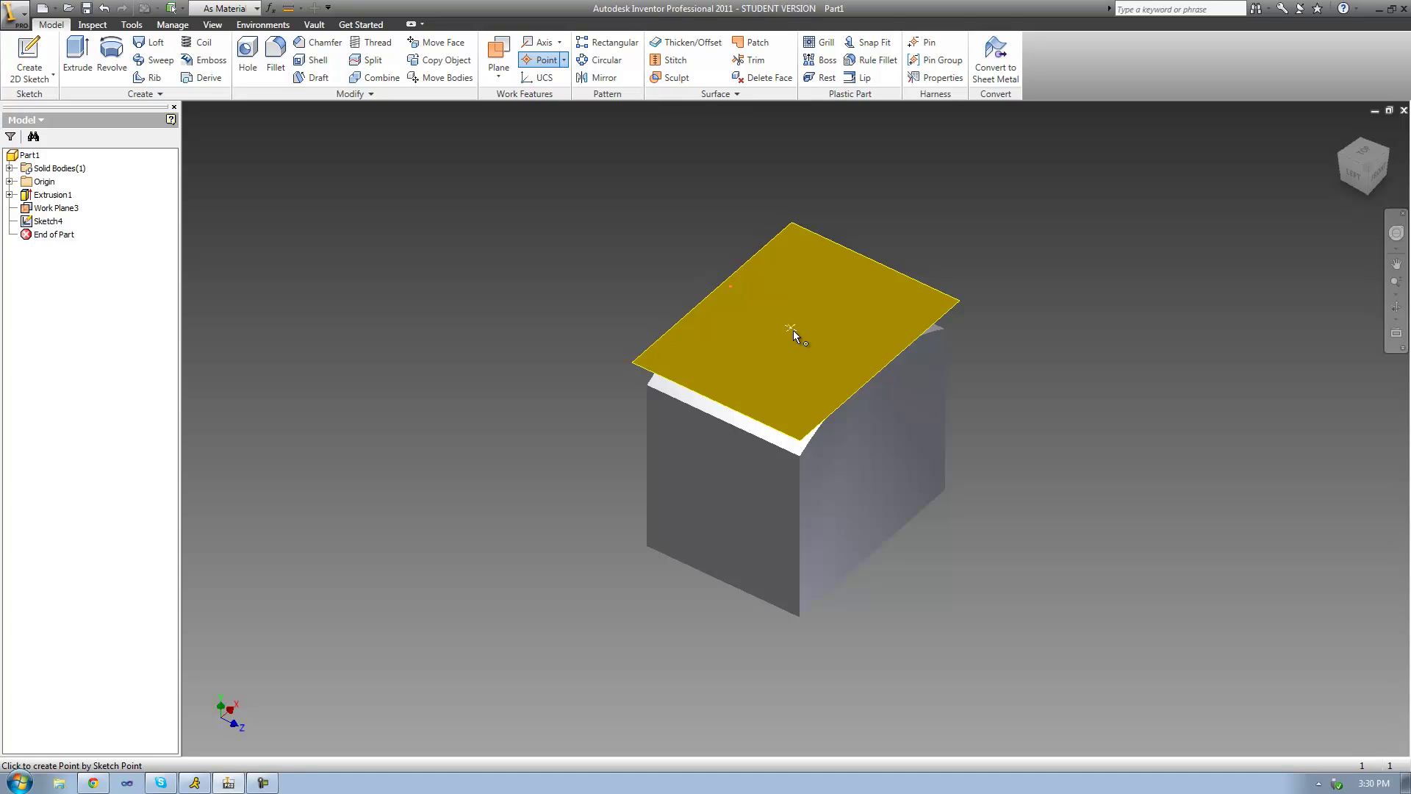
{"action": "left_click", "coordinate": [791, 329]}
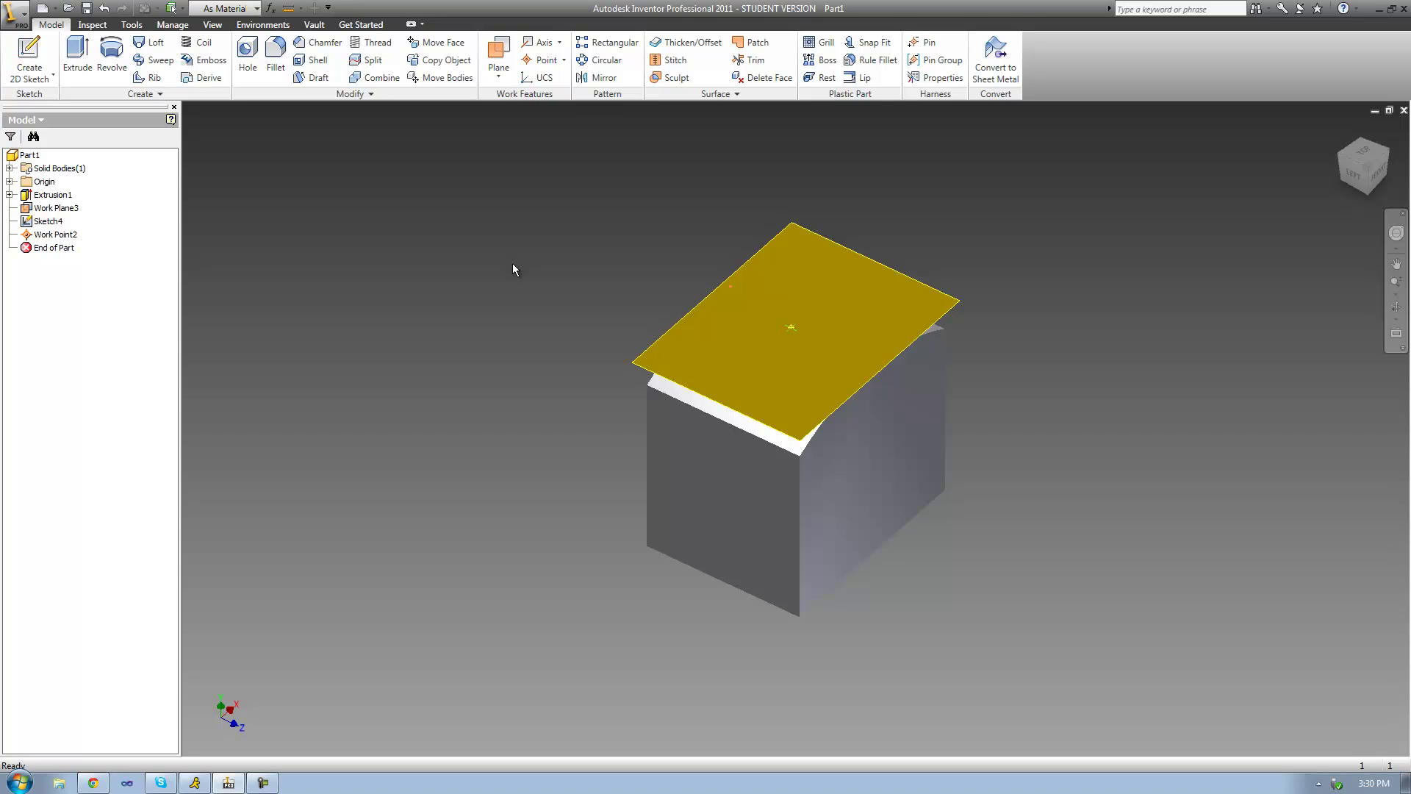
{"action": "right_click", "coordinate": [55, 212]}
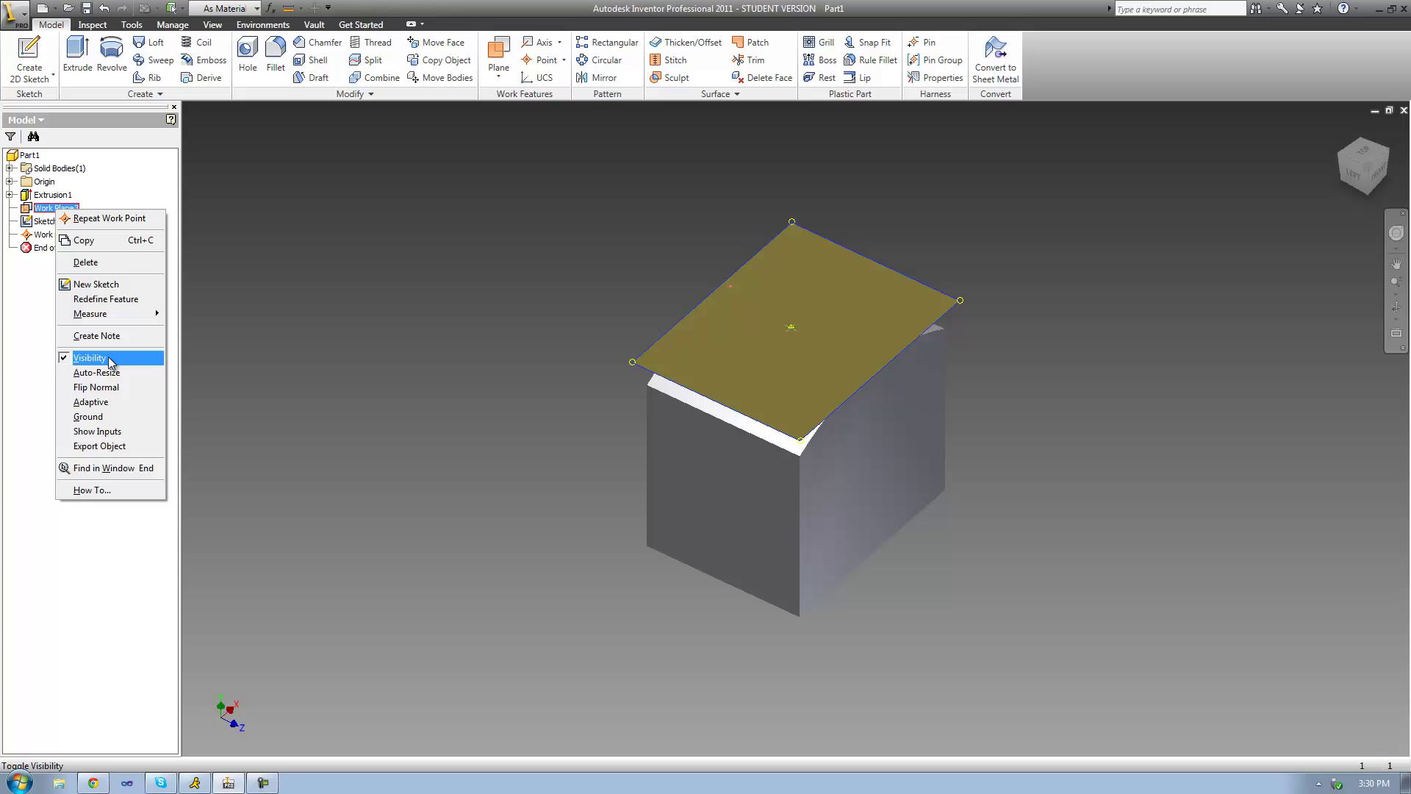
{"action": "left_click", "coordinate": [110, 360]}
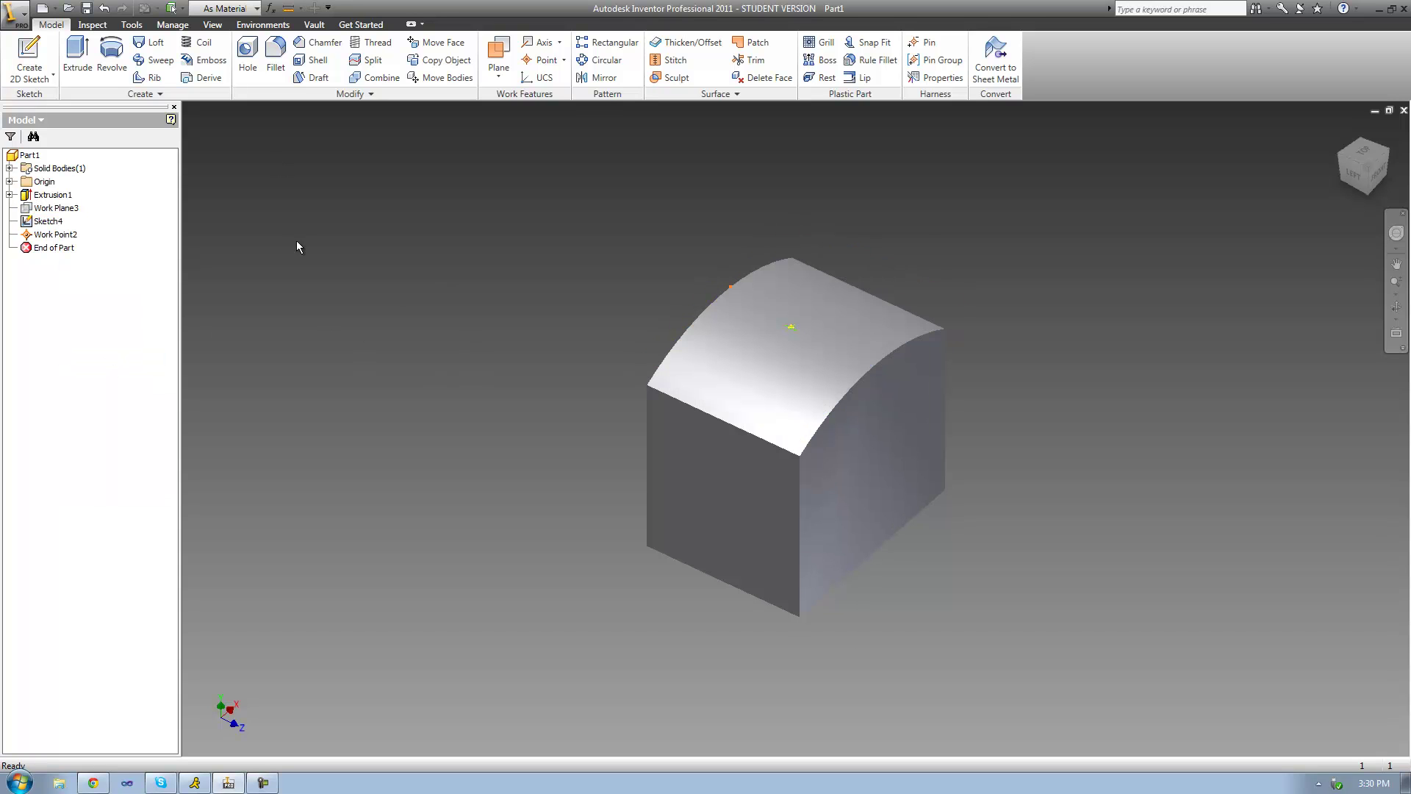
Start a hole placed On Point at Work Point2, parallel to the front vertical edge.
{"action": "left_click", "coordinate": [248, 67]}
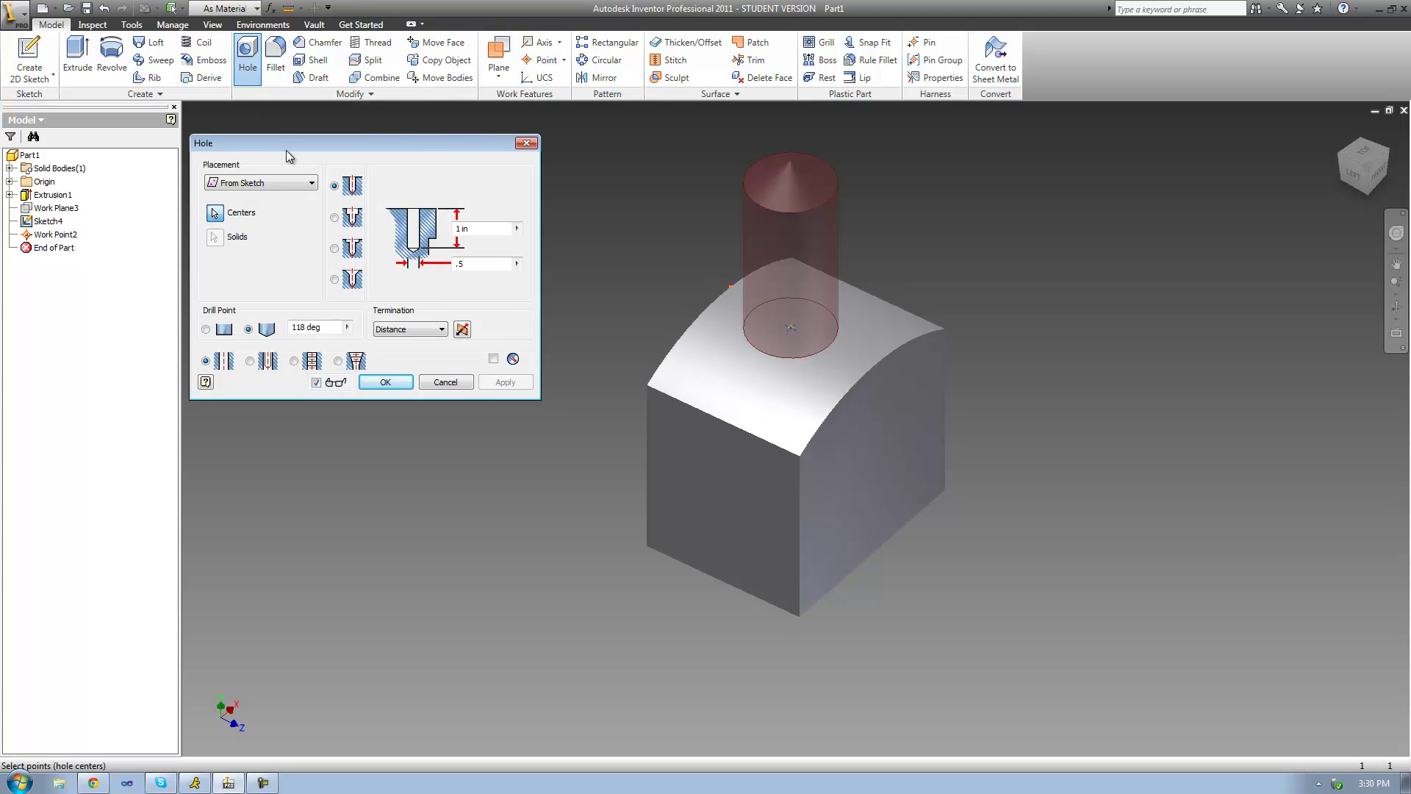
{"action": "left_click_drag", "start_coordinate": [283, 145], "coordinate": [322, 142]}
{"action": "left_click", "coordinate": [335, 181]}
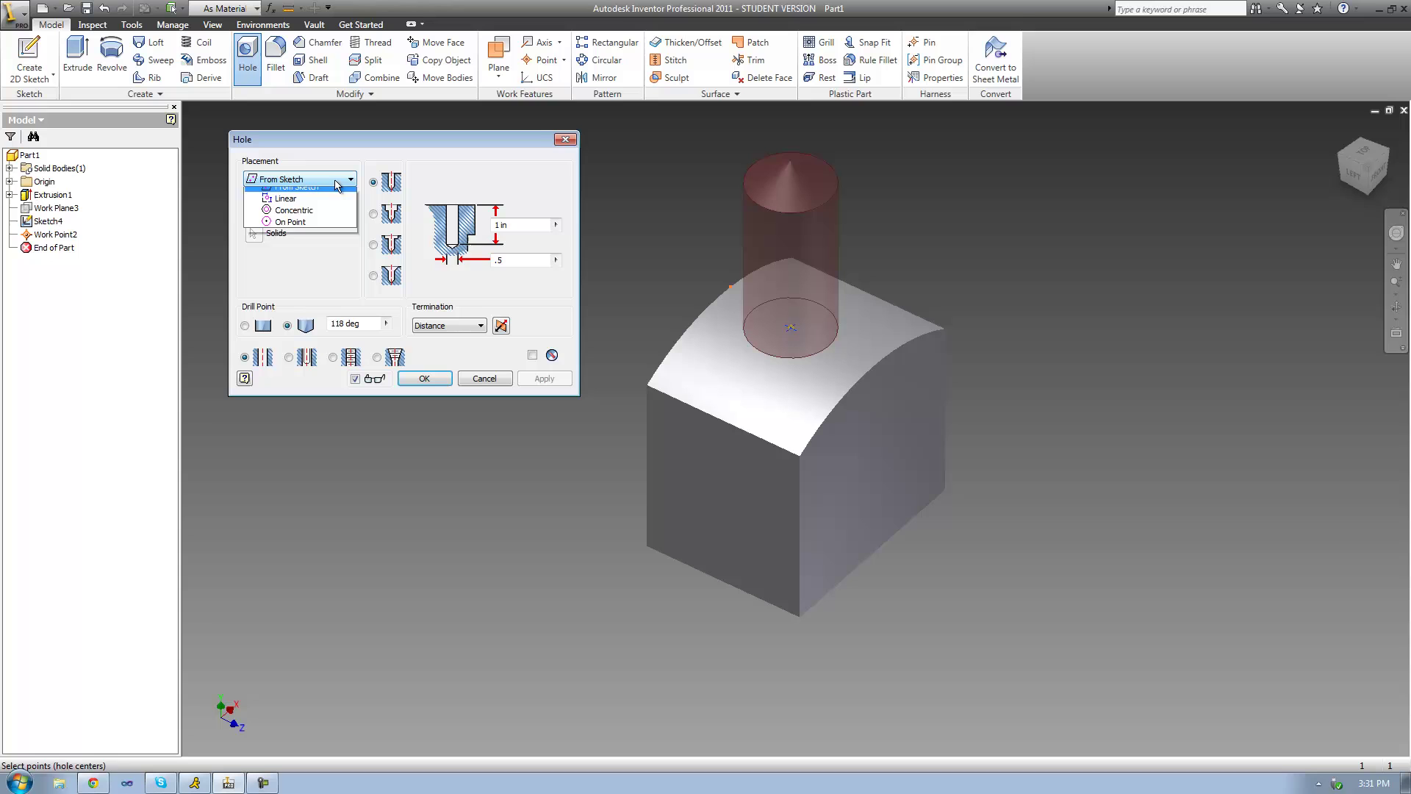
{"action": "left_click", "coordinate": [315, 229]}
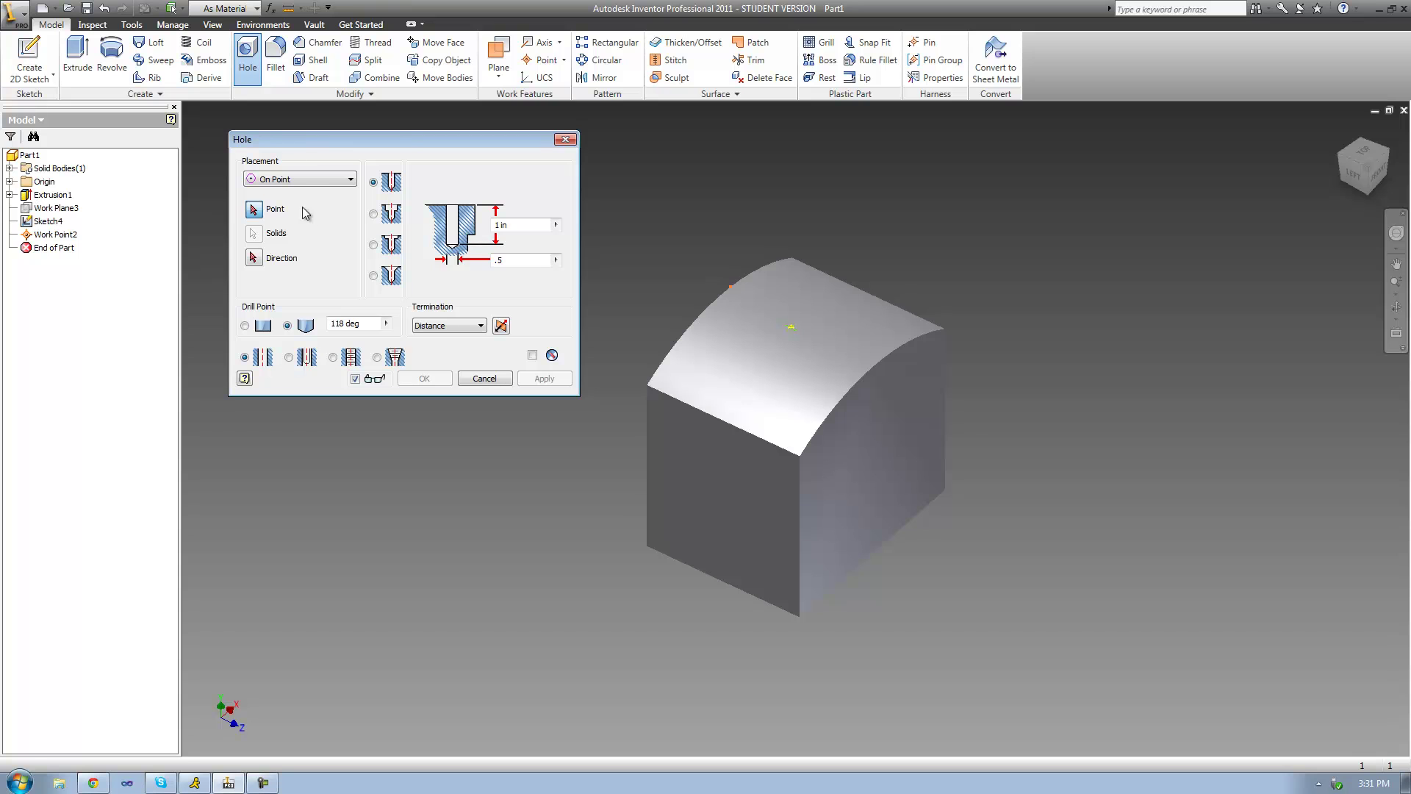
{"action": "left_click", "coordinate": [791, 326]}
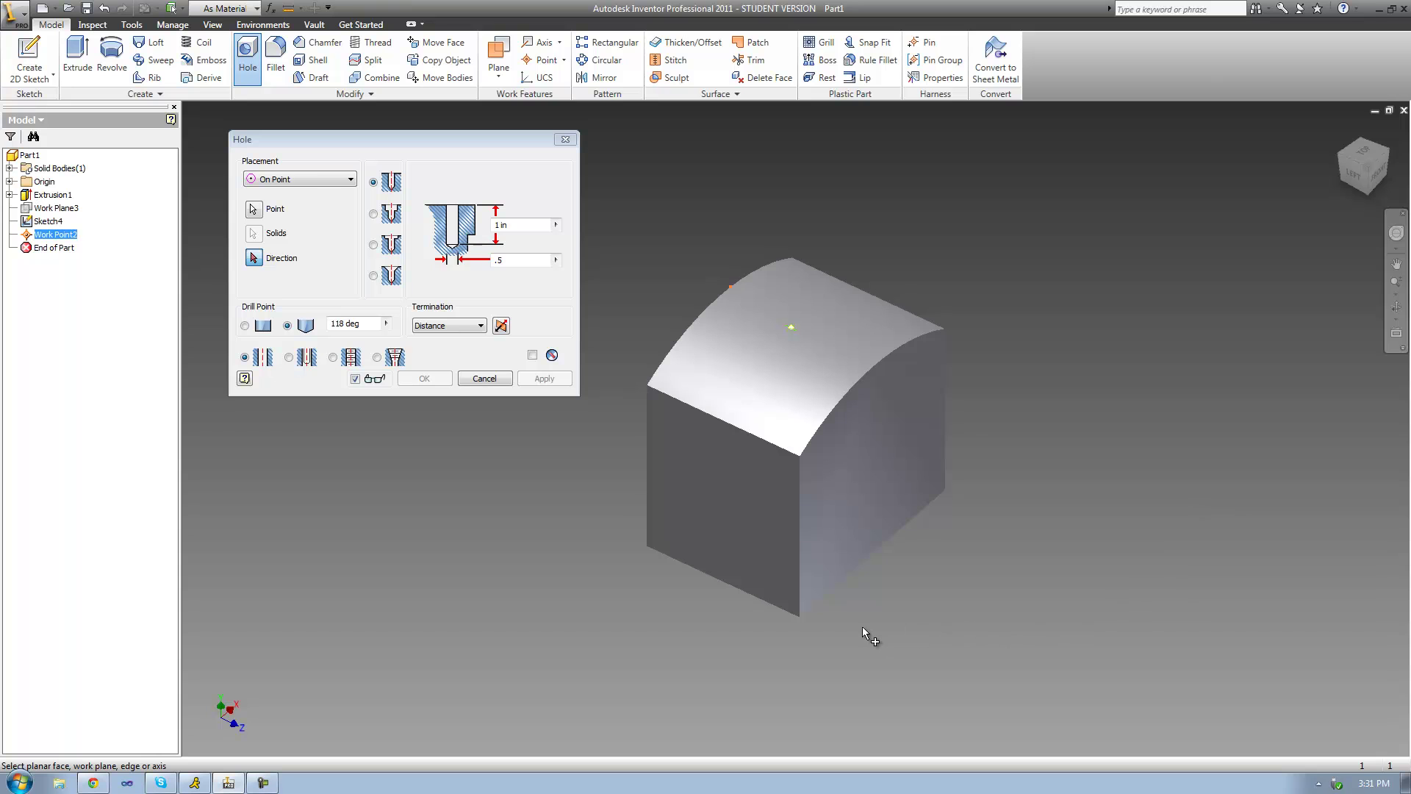
{"action": "left_click", "coordinate": [799, 604]}
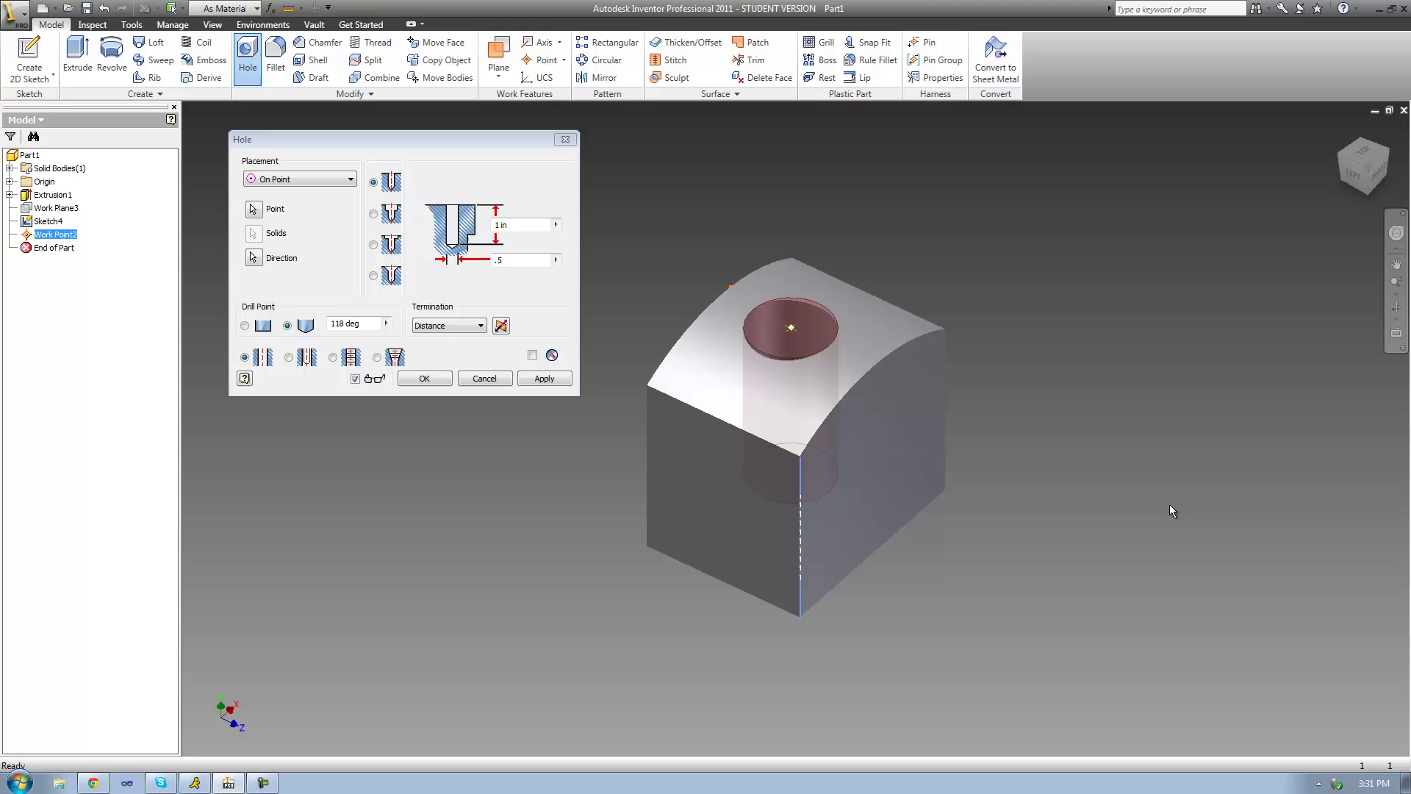
Orbit to a side view, then tilt to show the top and check the hole preview.
{"action": "left_click", "coordinate": [1397, 306]}
{"action": "left_click_drag", "start_coordinate": [831, 387], "coordinate": [871, 360]}
{"action": "right_click", "coordinate": [872, 360]}
{"action": "left_click", "coordinate": [884, 368]}
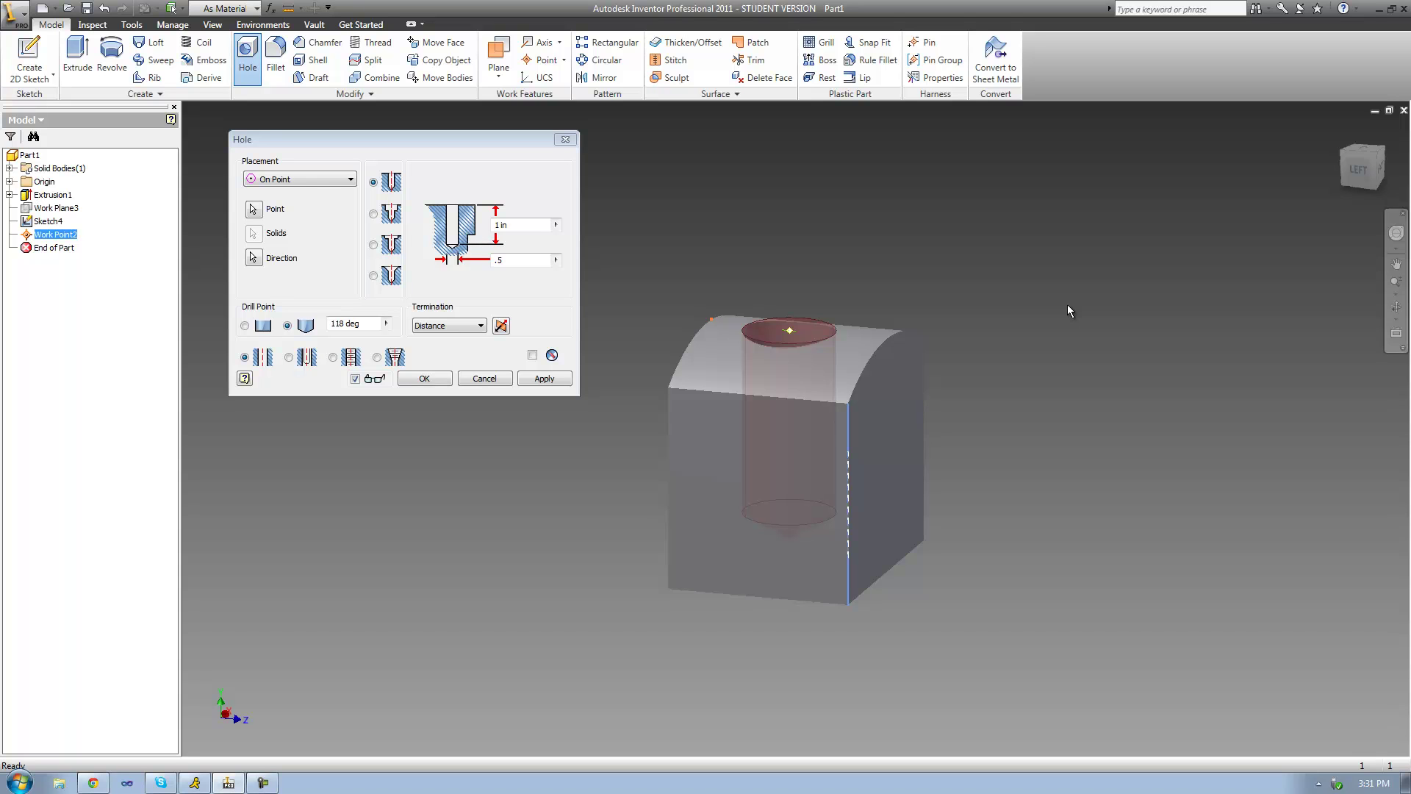
{"action": "left_click", "coordinate": [1396, 307]}
{"action": "left_click_drag", "start_coordinate": [816, 353], "coordinate": [812, 394]}
{"action": "right_click", "coordinate": [814, 399]}
{"action": "left_click", "coordinate": [843, 406]}
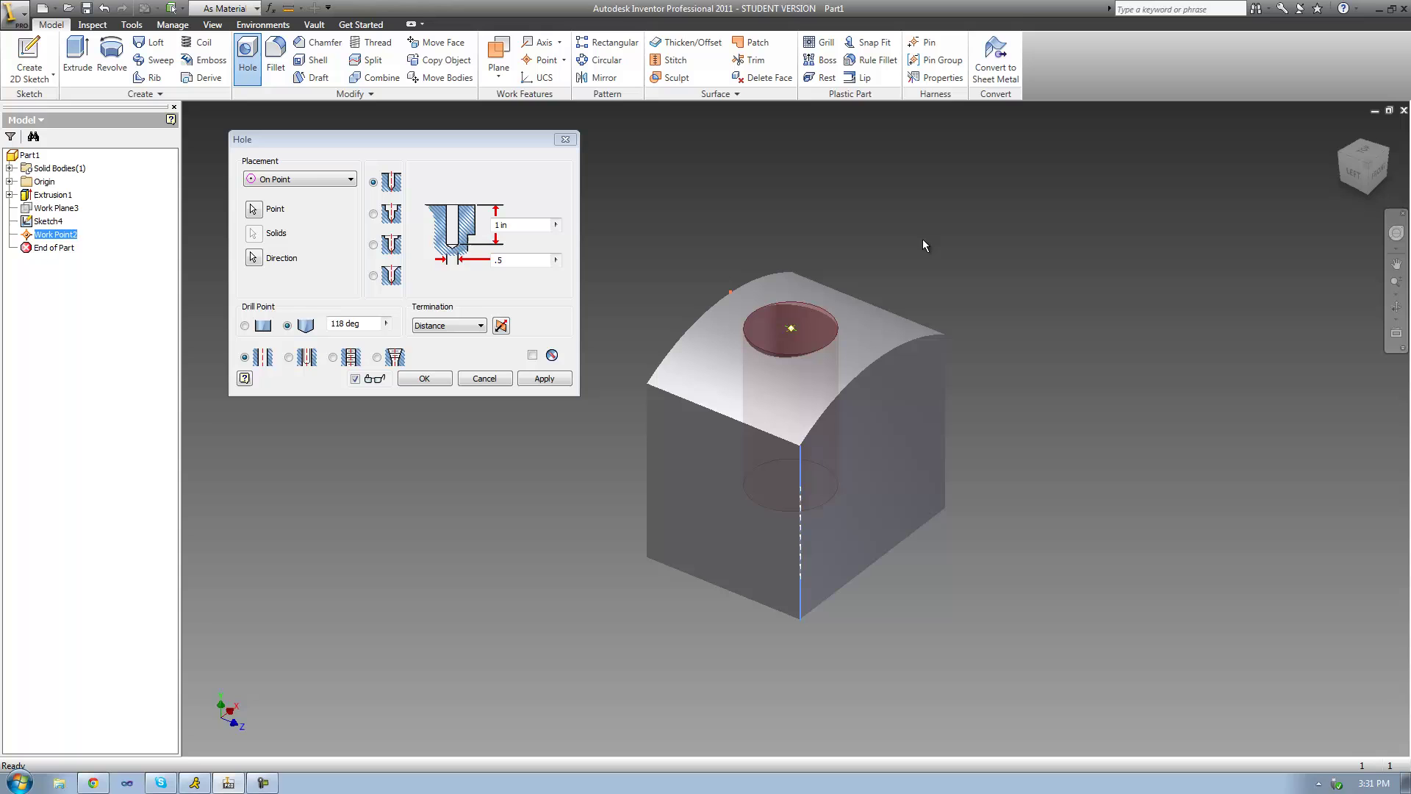
Make the hole a spot face (0.750 in diameter, 0.0625 in deep) and orbit to inspect it.
{"action": "left_click", "coordinate": [388, 248]}
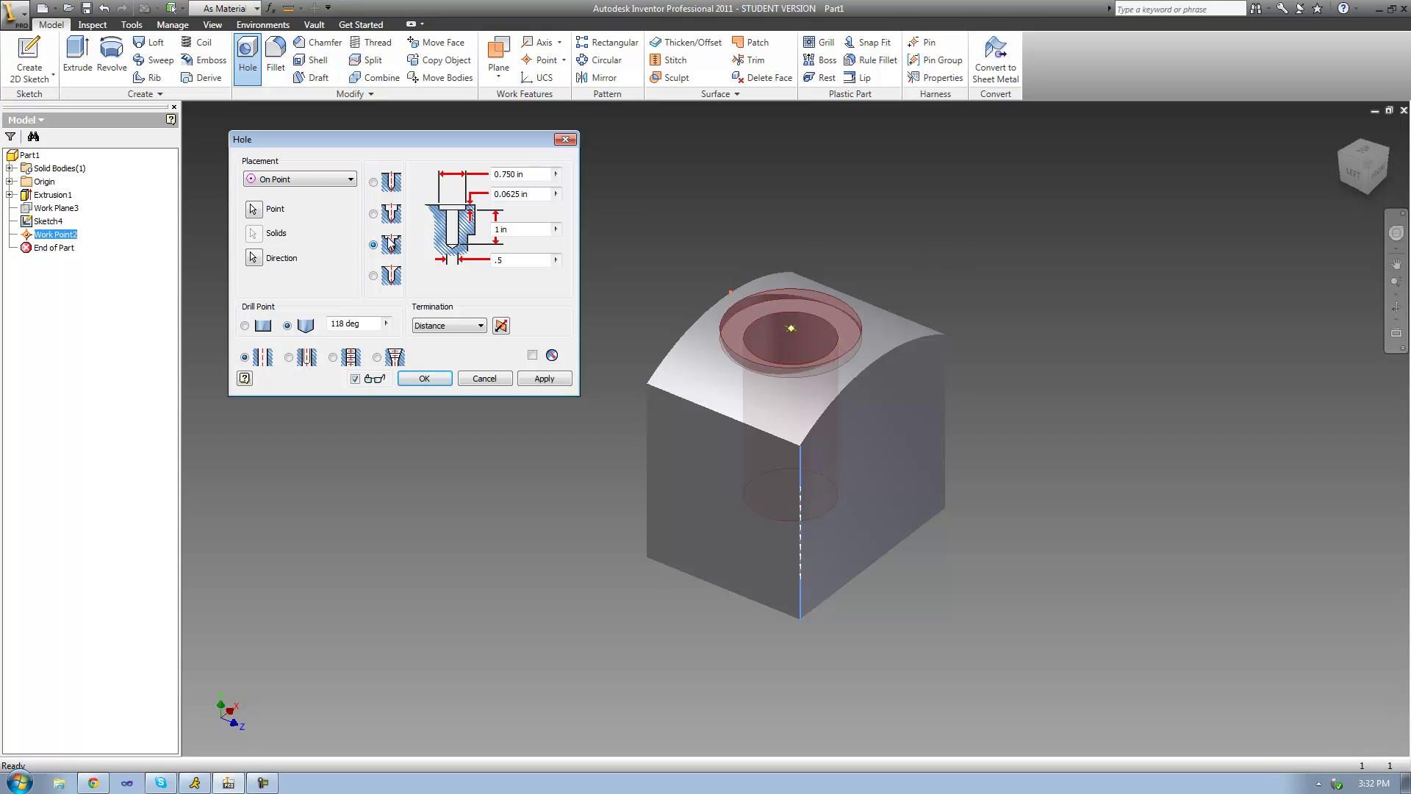
{"action": "left_click", "coordinate": [1397, 310]}
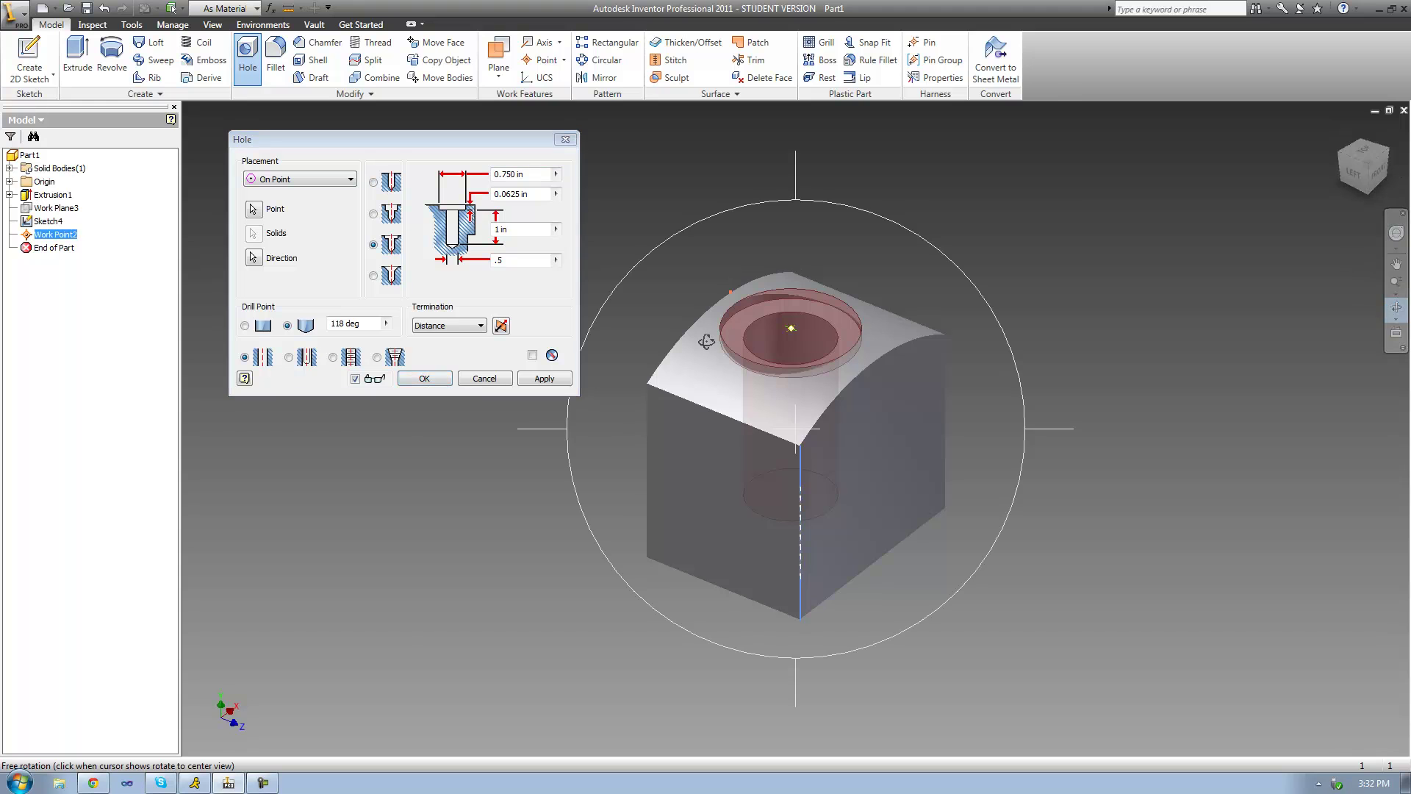
{"action": "left_click_drag", "start_coordinate": [707, 342], "coordinate": [739, 333]}
{"action": "right_click", "coordinate": [735, 332]}
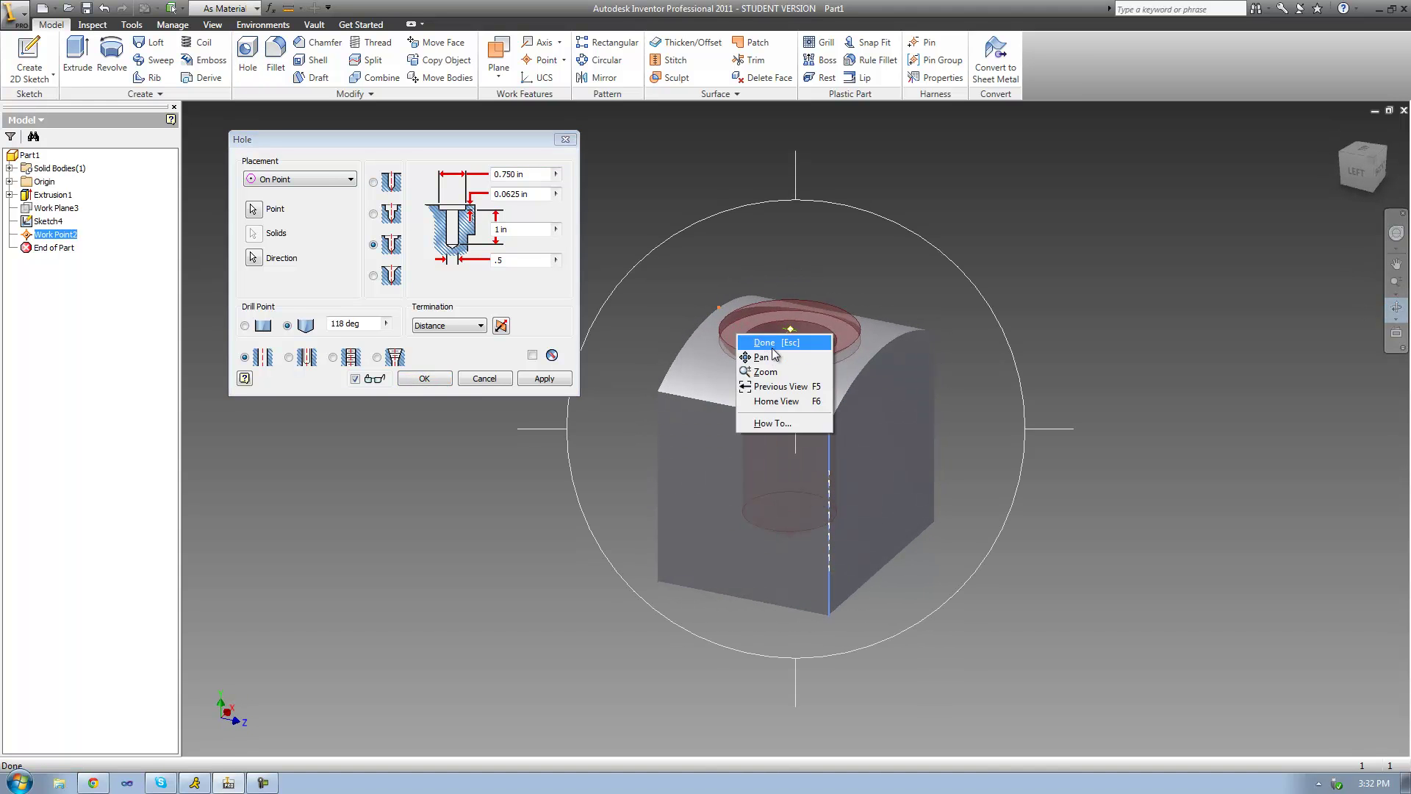
{"action": "left_click", "coordinate": [782, 337]}
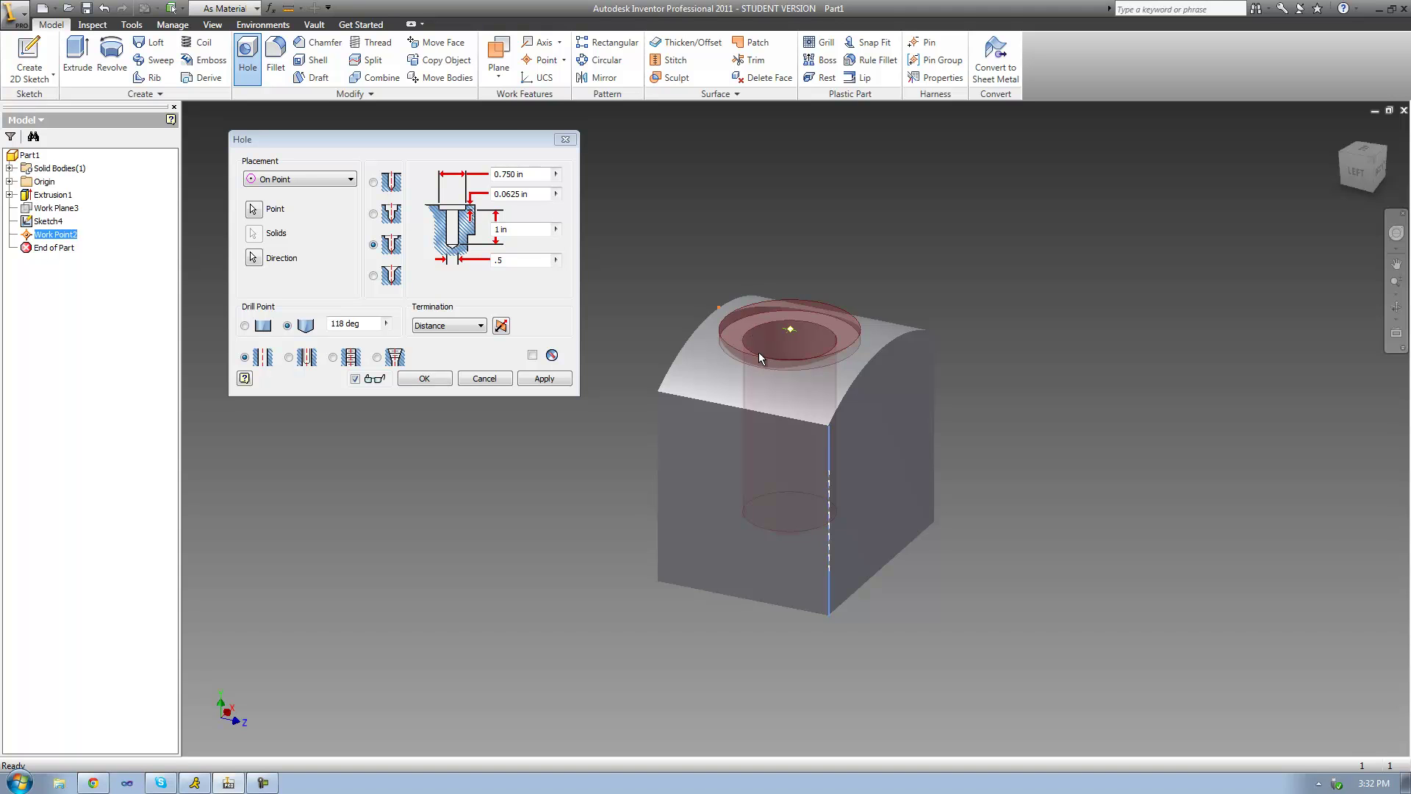
{"action": "left_click", "coordinate": [1396, 308]}
{"action": "left_click_drag", "start_coordinate": [768, 304], "coordinate": [822, 323]}
{"action": "right_click", "coordinate": [823, 323]}
{"action": "left_click", "coordinate": [853, 328]}
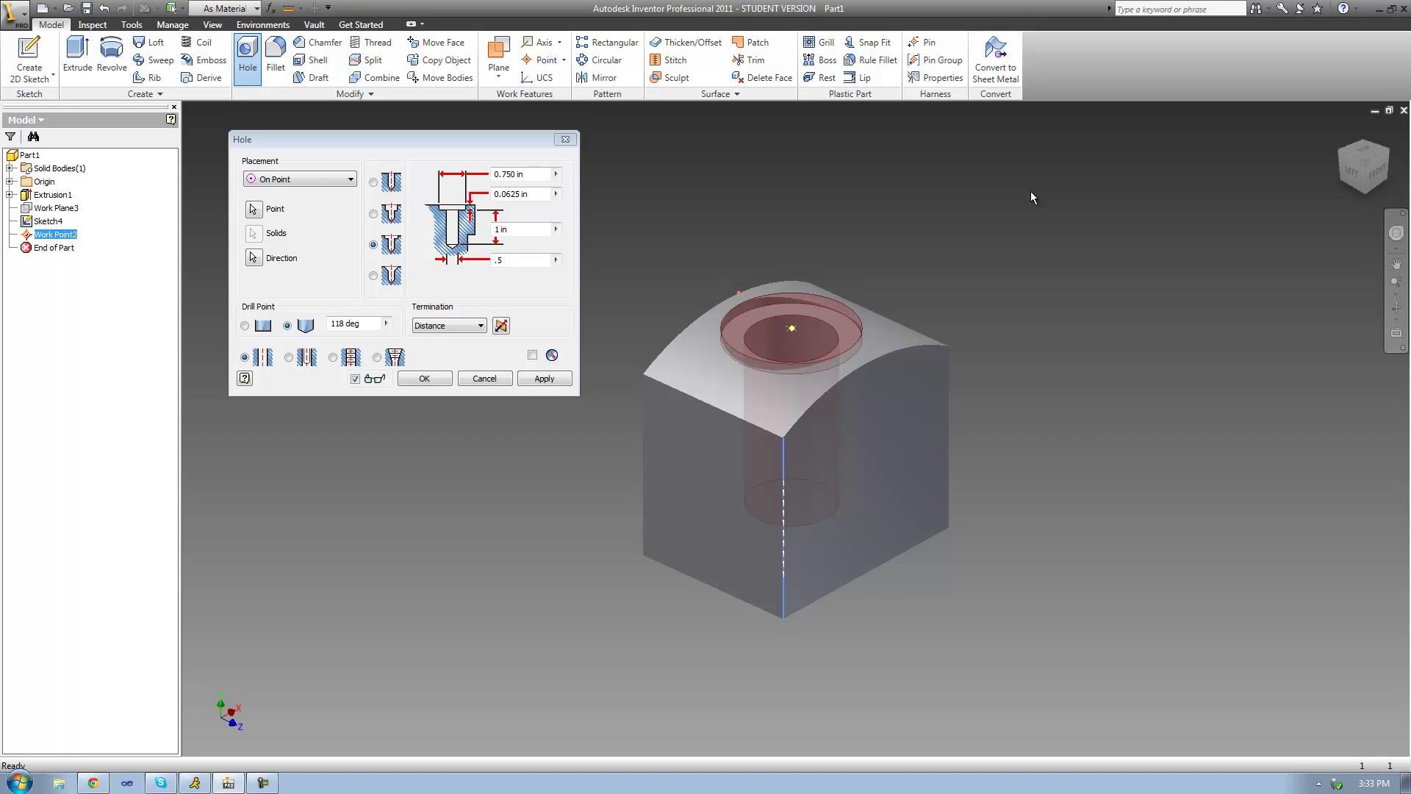
Apply the spot-face hole as Hole1, close the Hole dialog, and orbit to inspect it.
{"action": "left_click", "coordinate": [544, 377]}
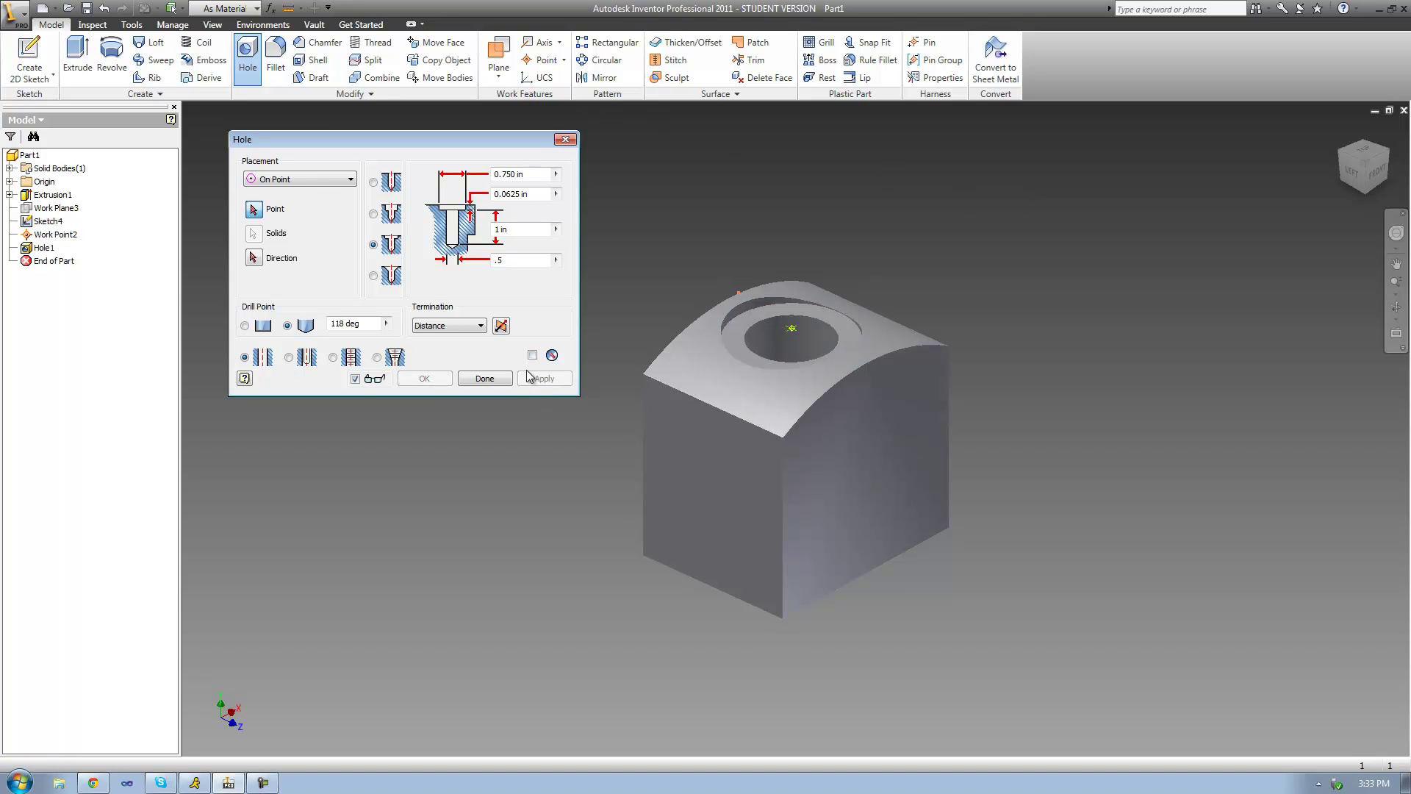
{"action": "left_click", "coordinate": [564, 140]}
{"action": "left_click", "coordinate": [1396, 307]}
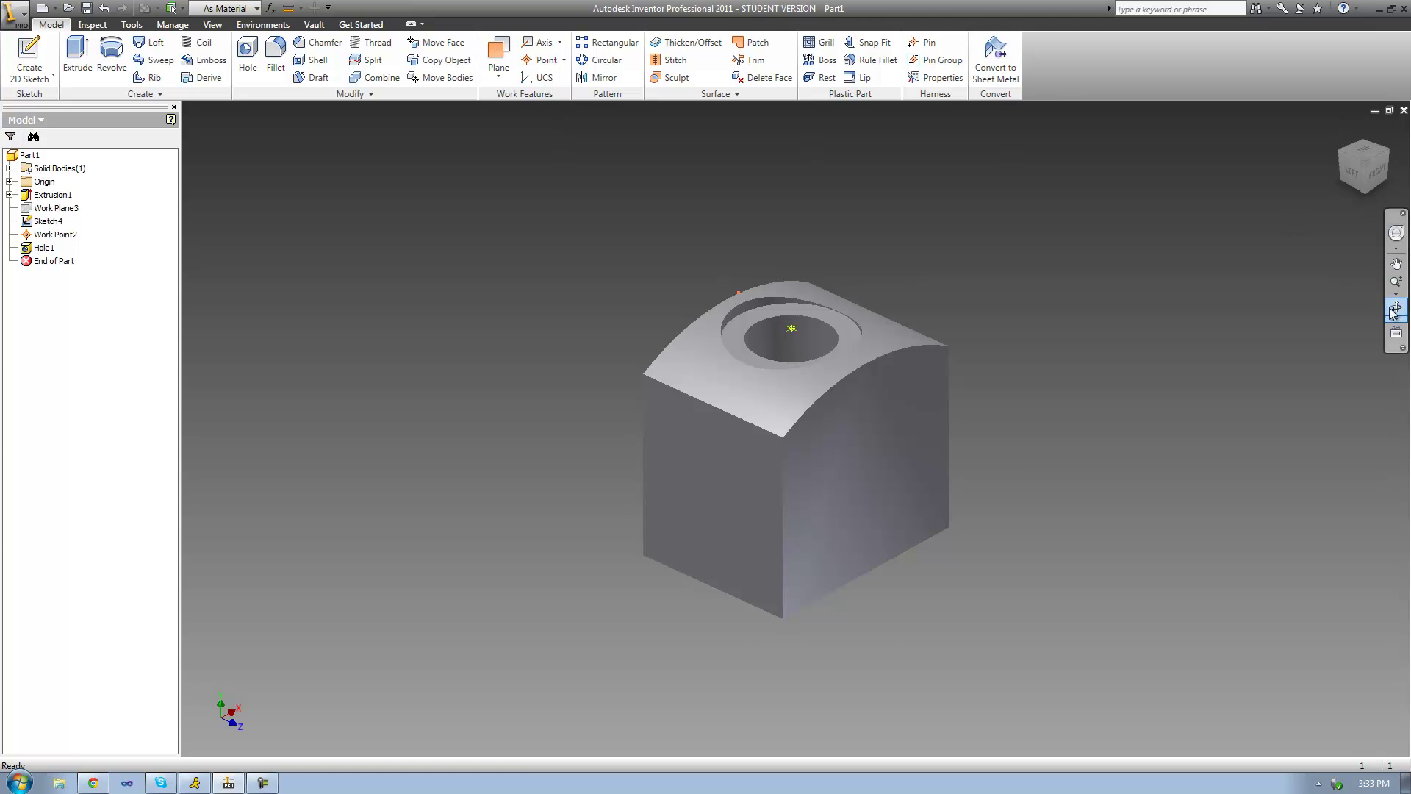
{"action": "mouse_move", "coordinate": [831, 356]}
{"action": "left_mouse_down"}
{"action": "mouse_move", "coordinate": [836, 332]}
{"action": "mouse_move", "coordinate": [838, 353]}
{"action": "left_mouse_up"}
{"action": "right_click", "coordinate": [837, 353]}
{"action": "left_click", "coordinate": [866, 358]}
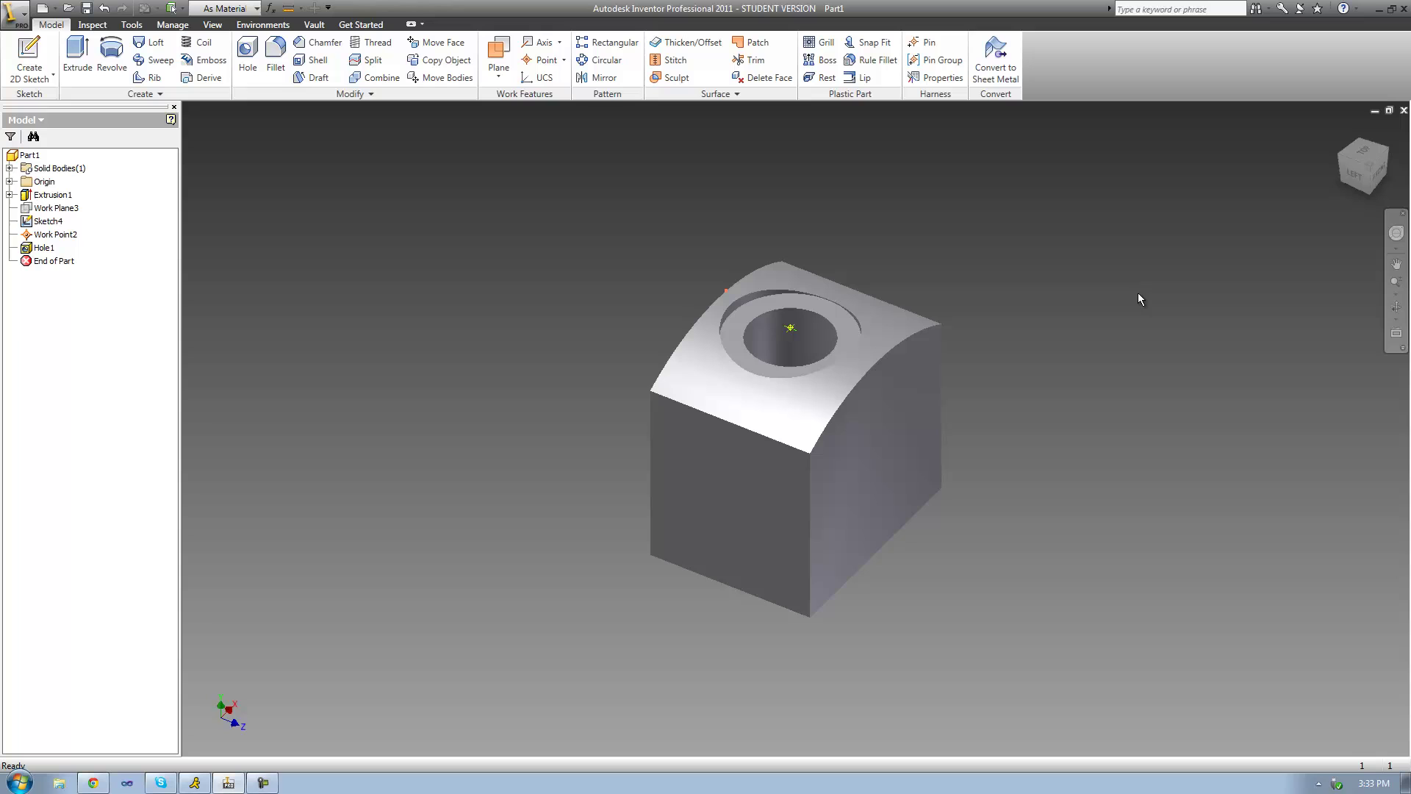